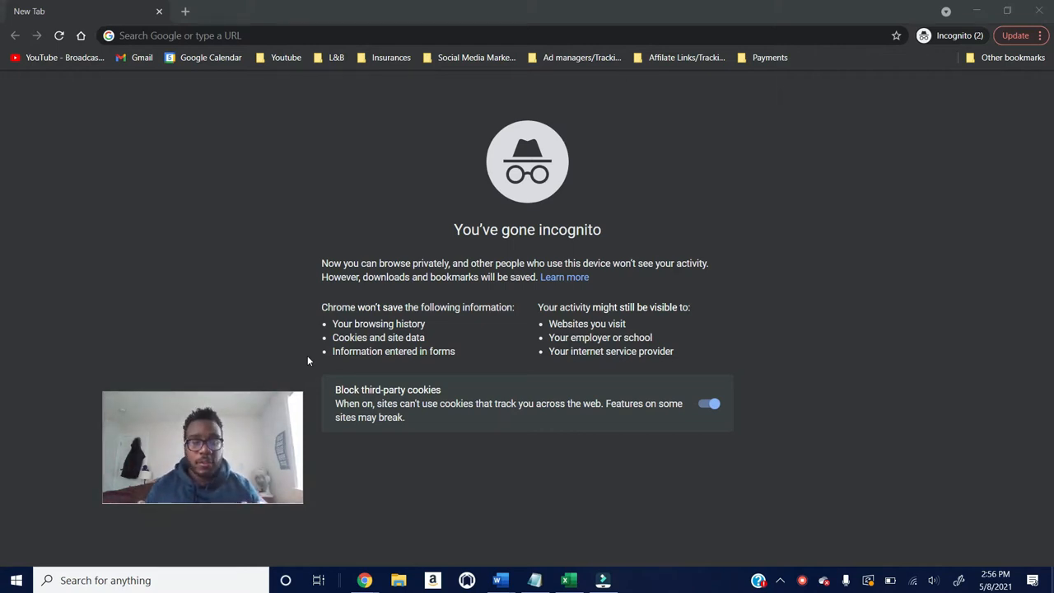
left_click_drag(239, 429, 154, 481)
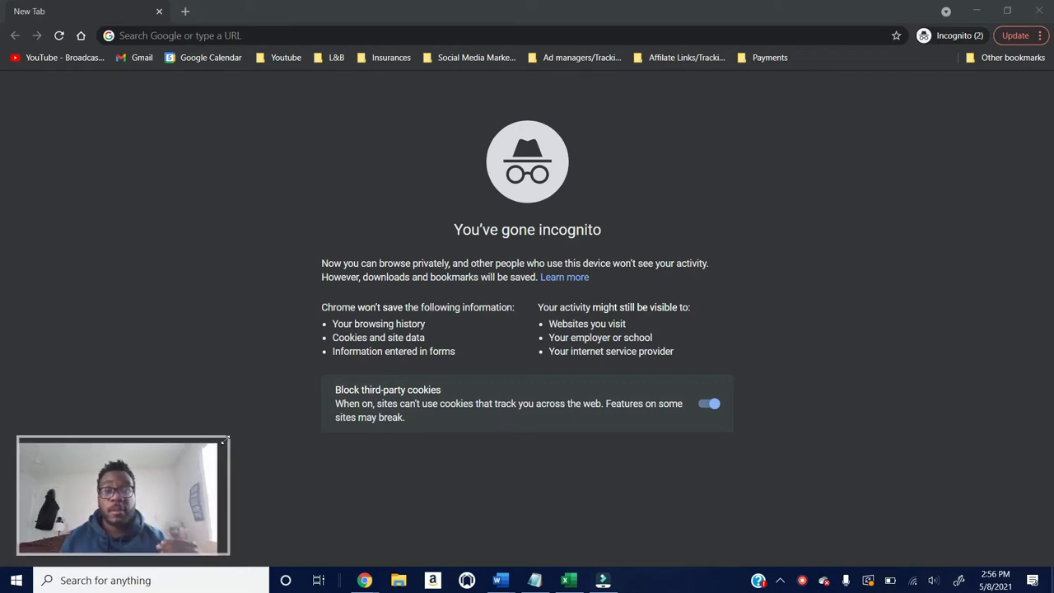
left_click_drag(218, 447, 225, 438)
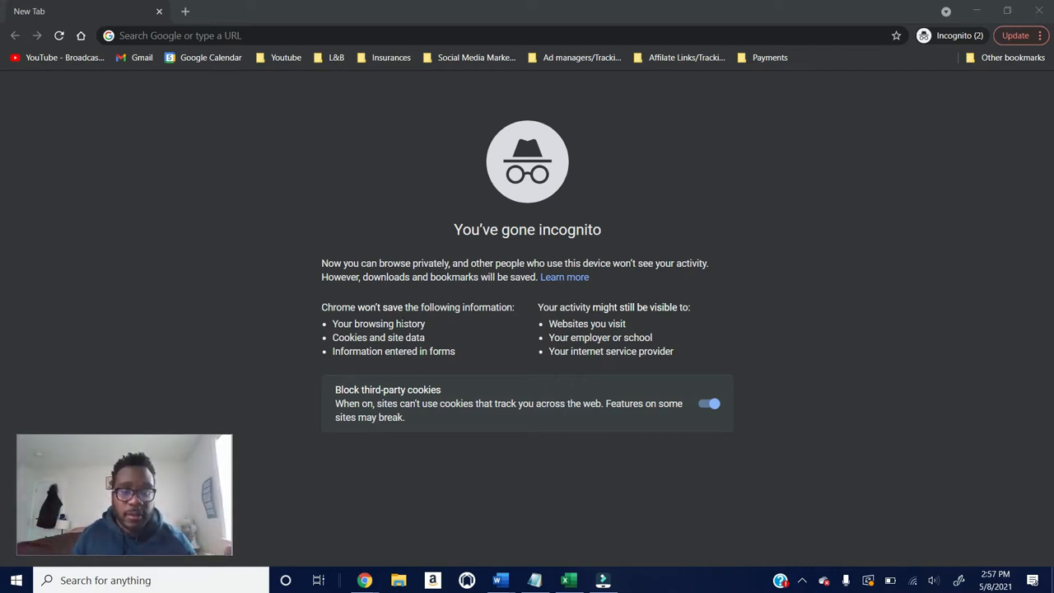
Step: Search Google for "google ads mcc account" and open the Google Ads manager accounts page from the results
left_click(253, 34)
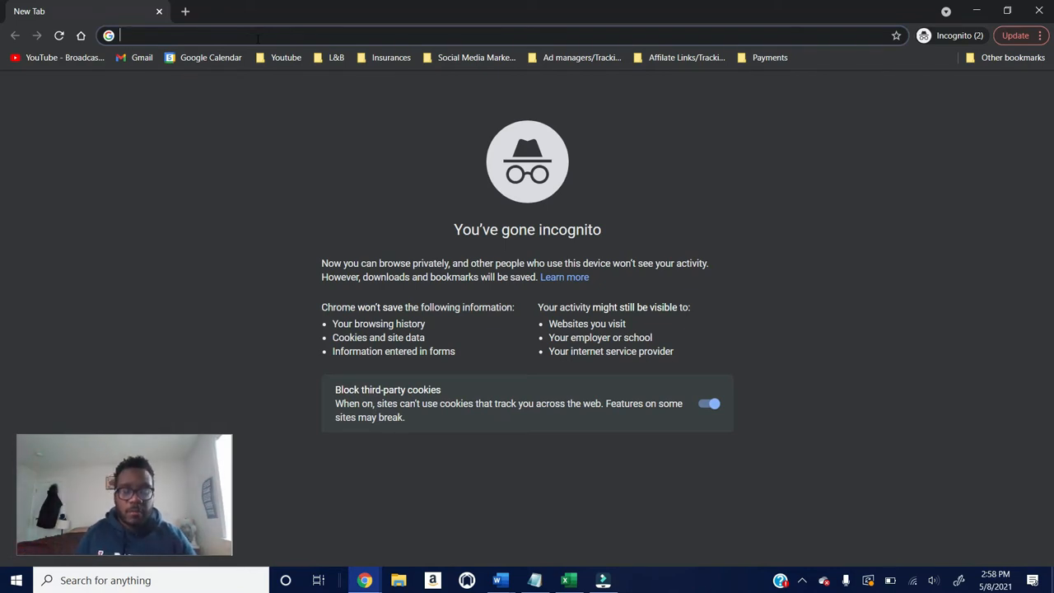
type("goo")
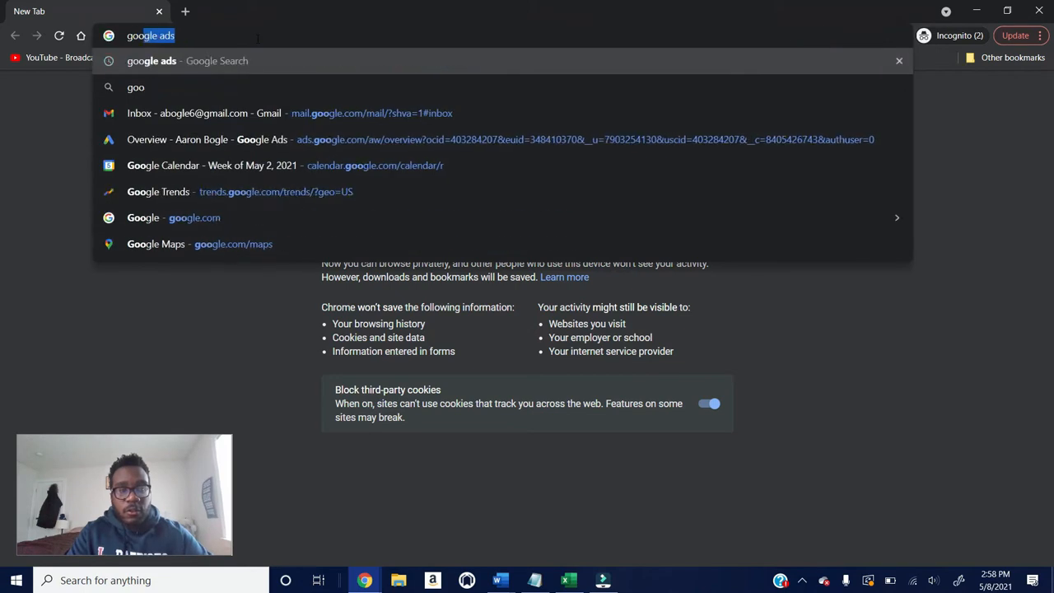
type("gle ads mcc ")
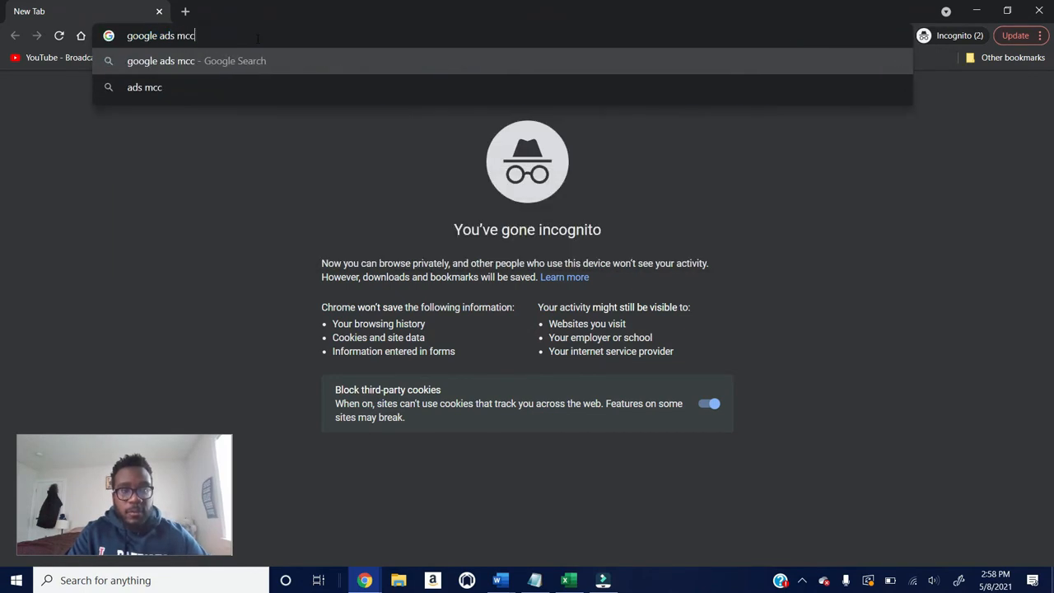
type("account")
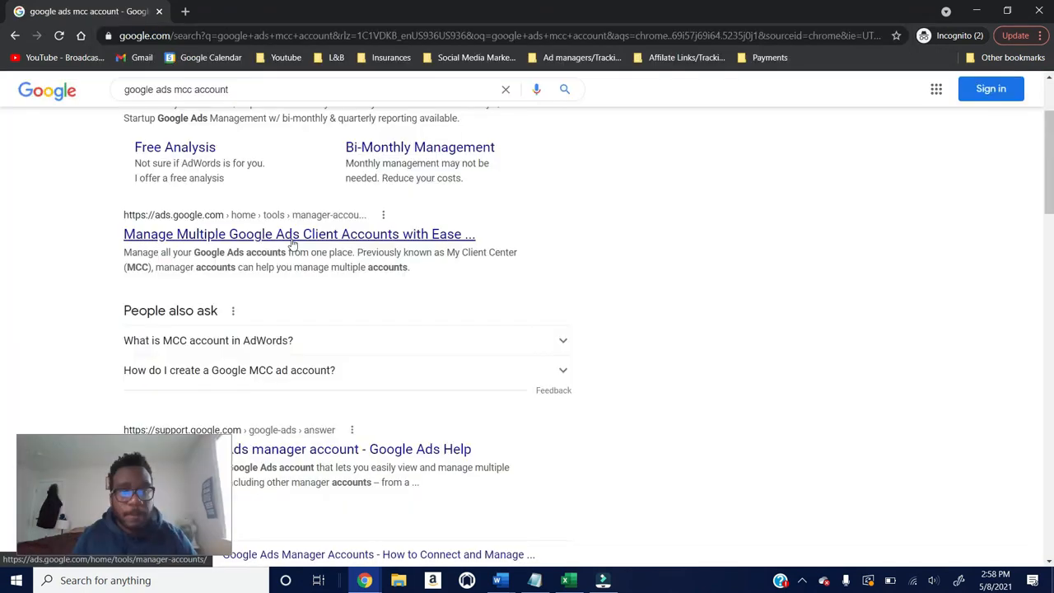
left_click(300, 239)
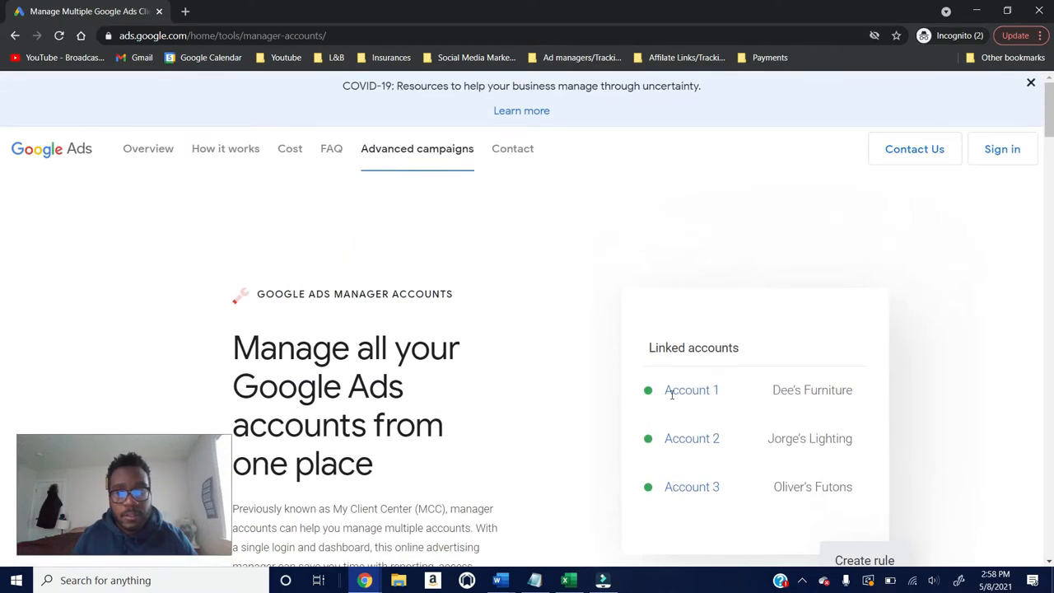
Step: Start creating a manager account from the Google Ads manager accounts page
scroll(395, 265, "down", 1)
scroll(383, 286, "down", 1)
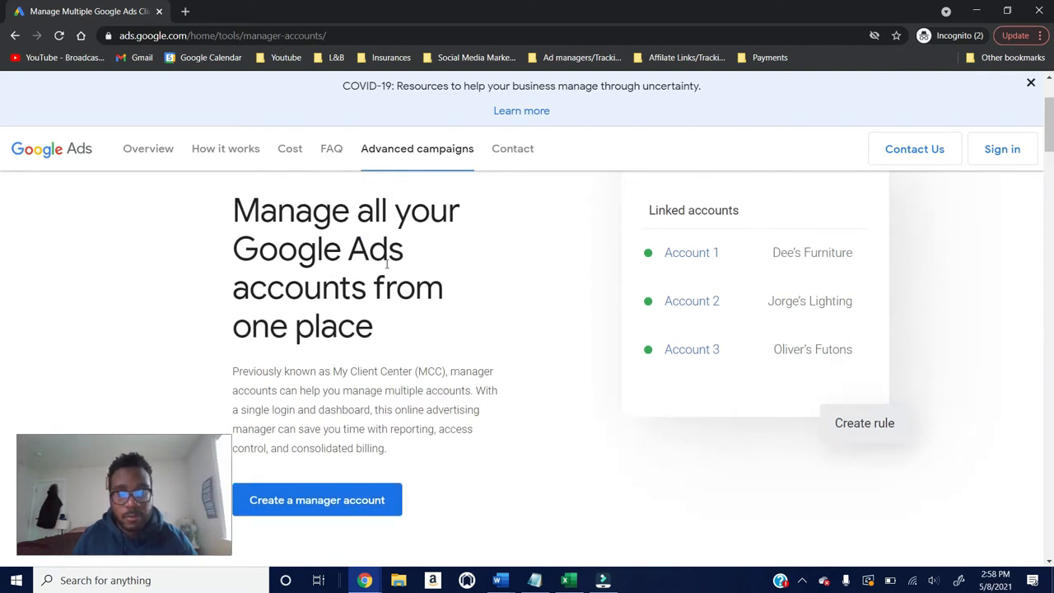
scroll(395, 340, "down", 1)
left_click(375, 434)
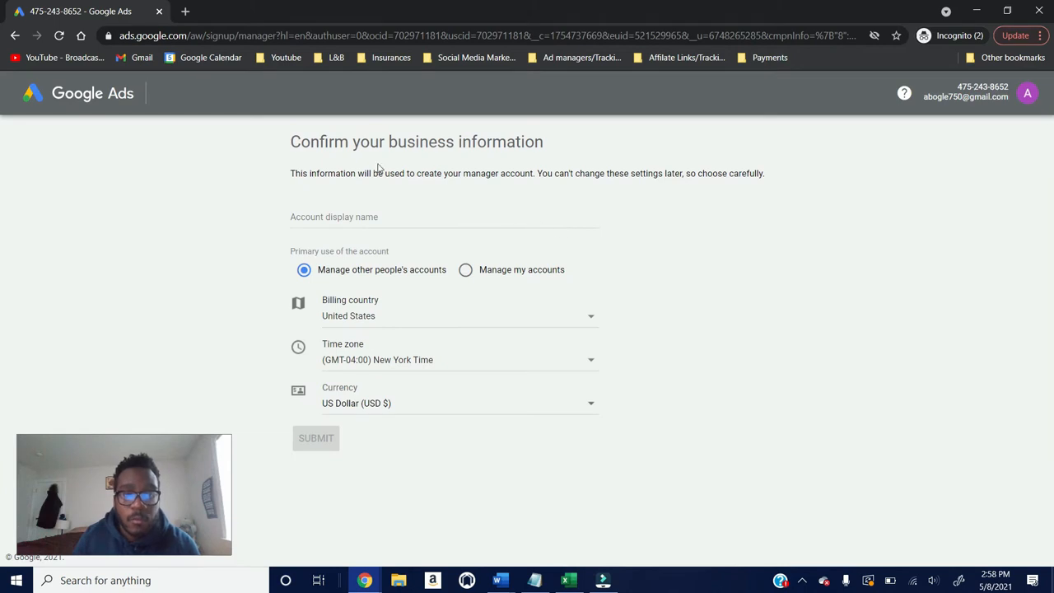
Step: Set the account display name to "Test MCC account" and submit the manager account's business information
left_click(378, 215)
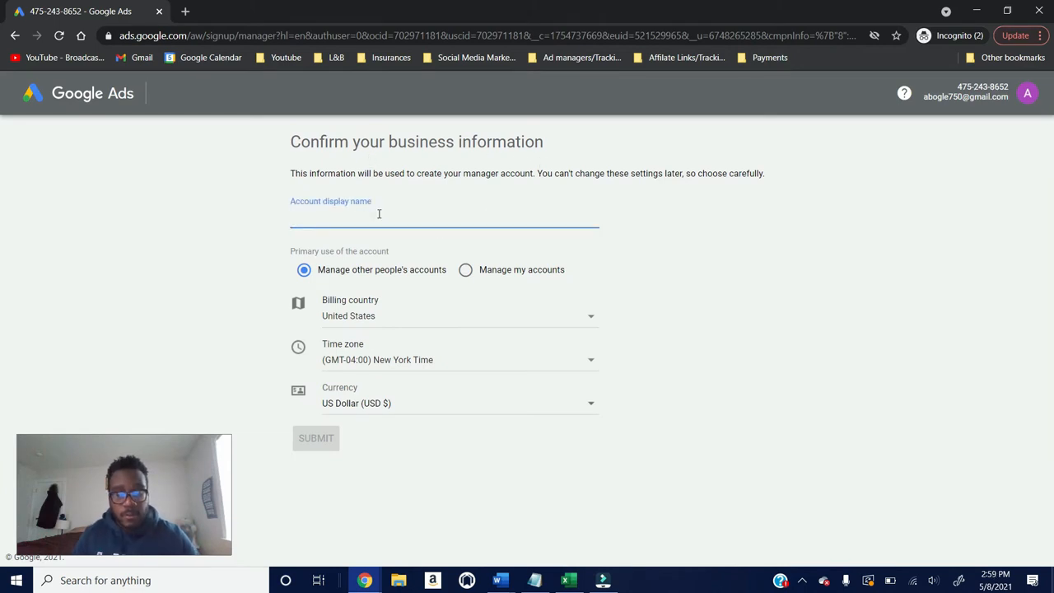
type("Test")
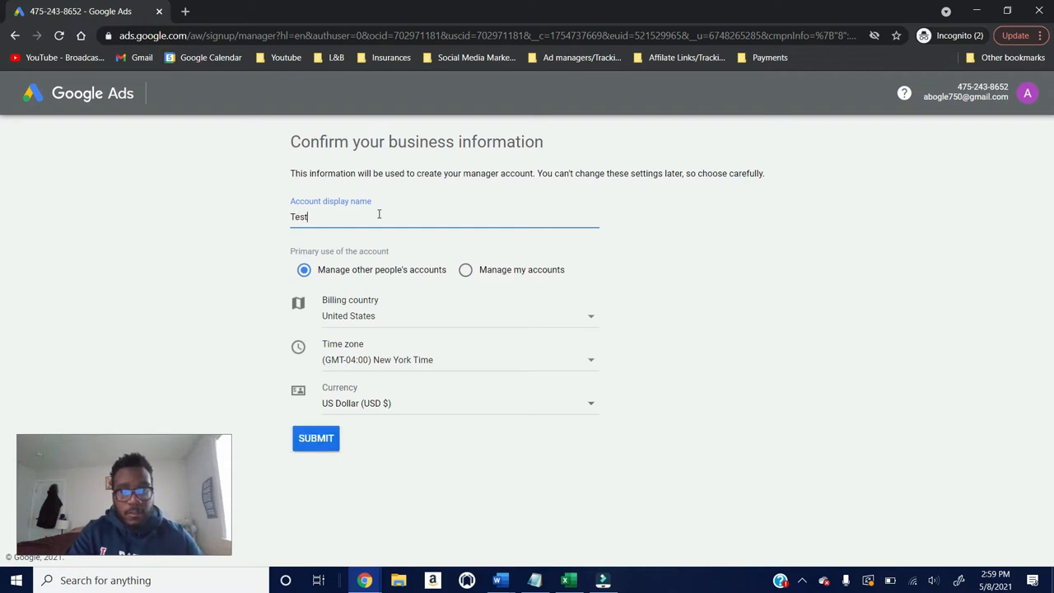
type(" Account")
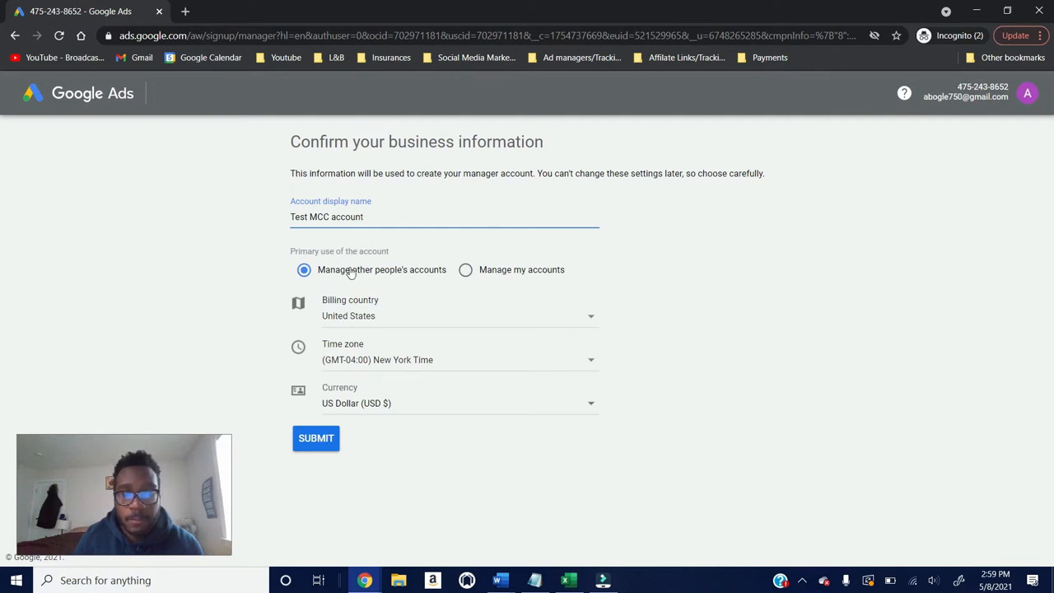
left_click(543, 176)
left_click_drag(764, 173, 662, 174)
left_click(579, 185)
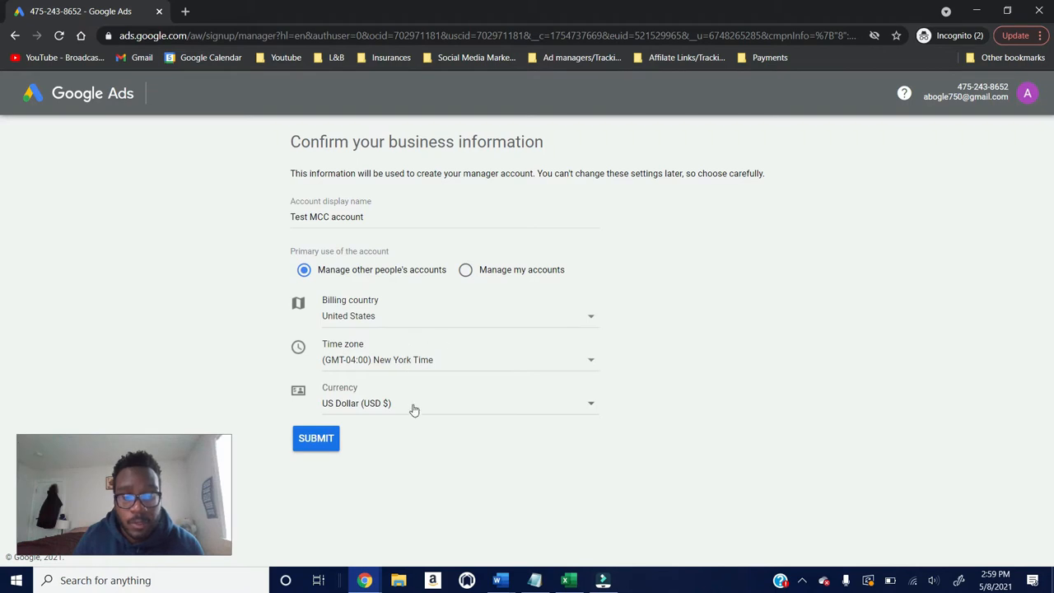
left_click(320, 441)
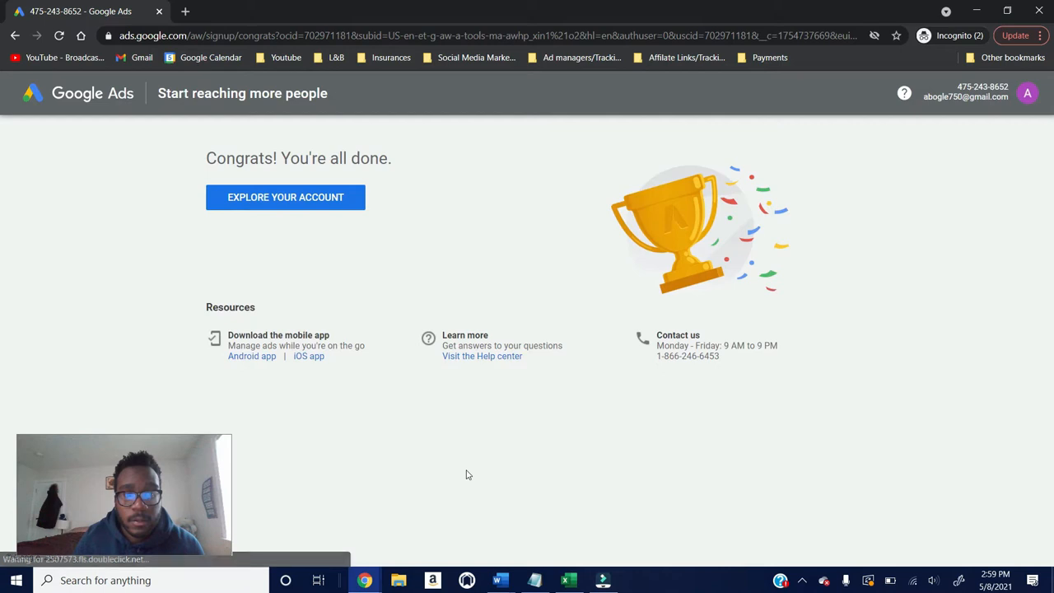
Step: Enter the newly created manager account and open its Accounts performance page
left_click(339, 203)
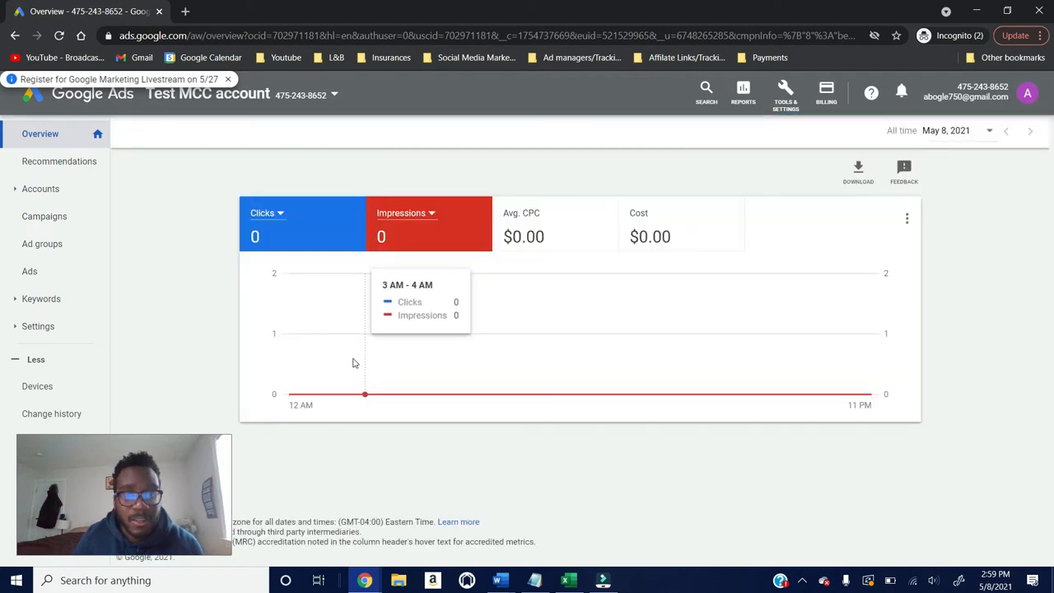
left_click(1027, 95)
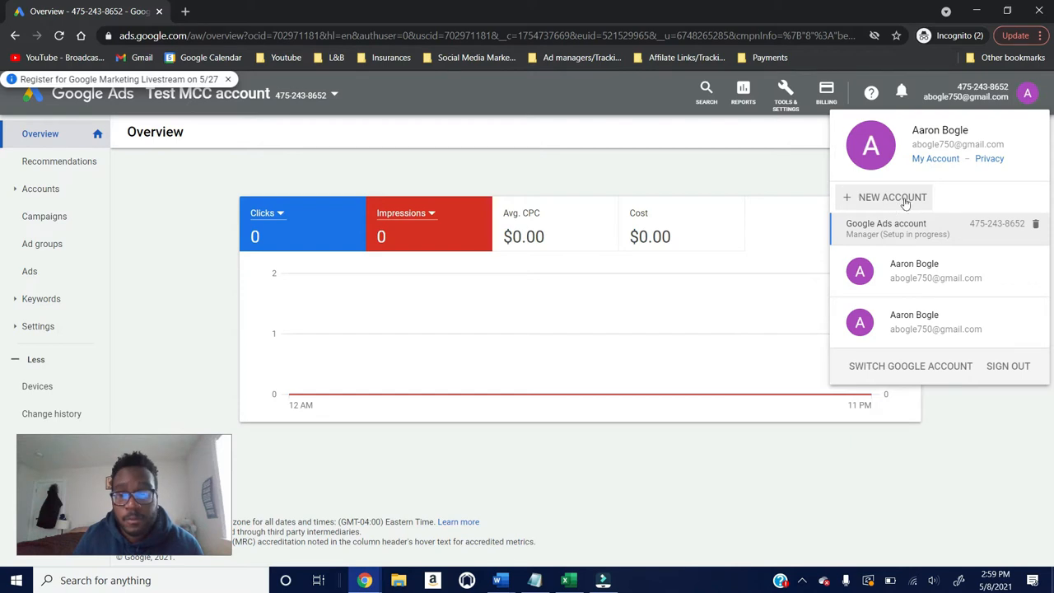
left_click(269, 154)
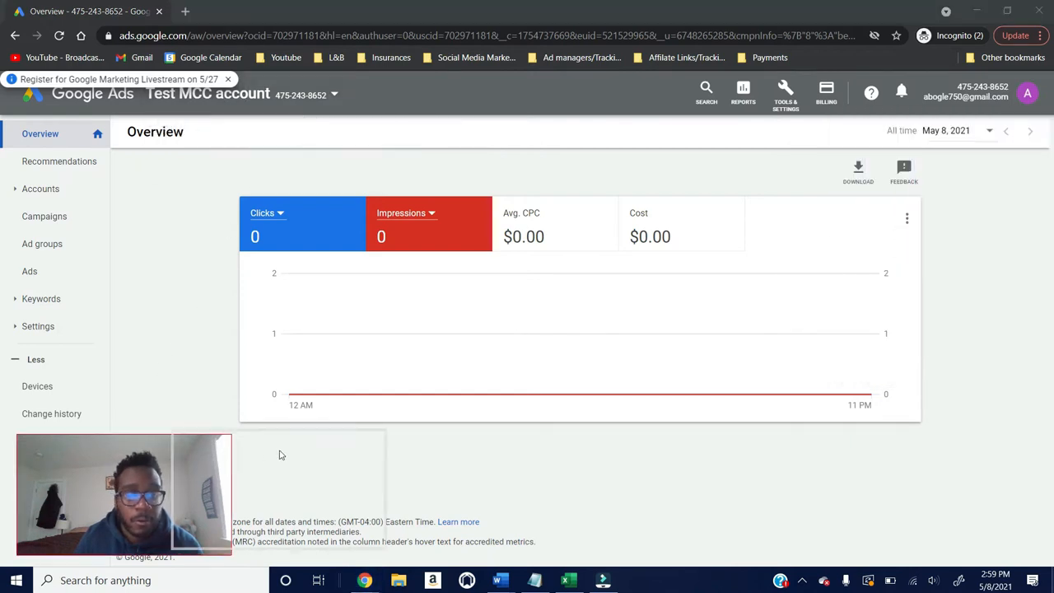
left_click(65, 195)
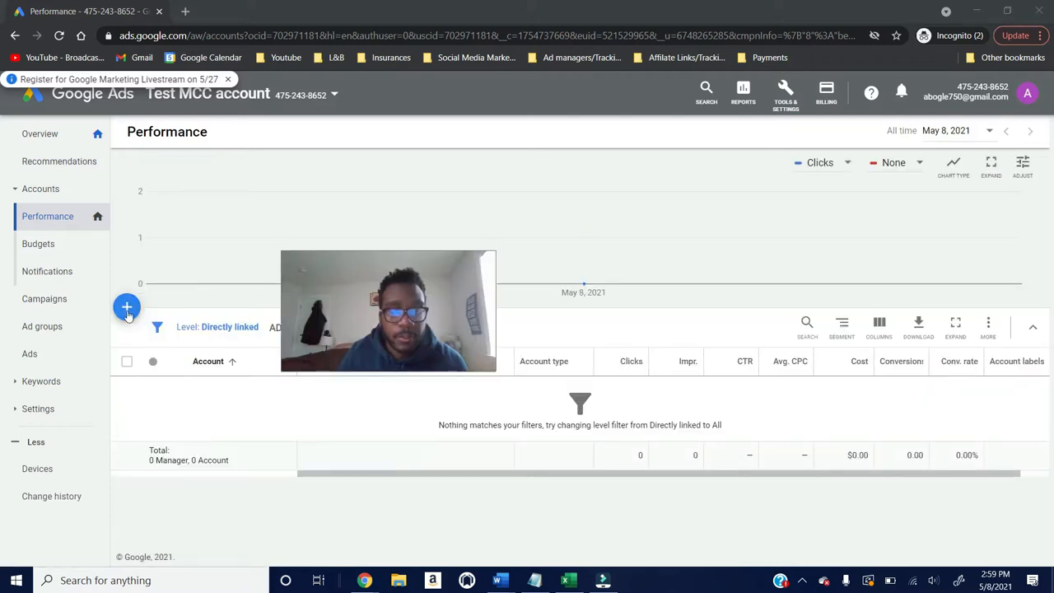
left_click(1028, 96)
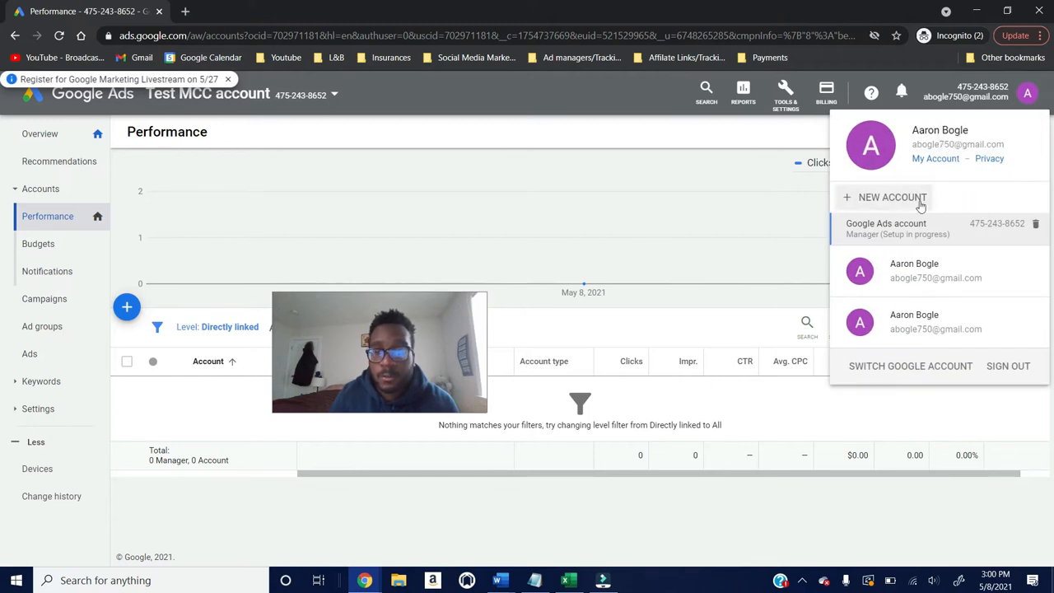
left_click_drag(430, 358, 480, 321)
left_click(569, 301)
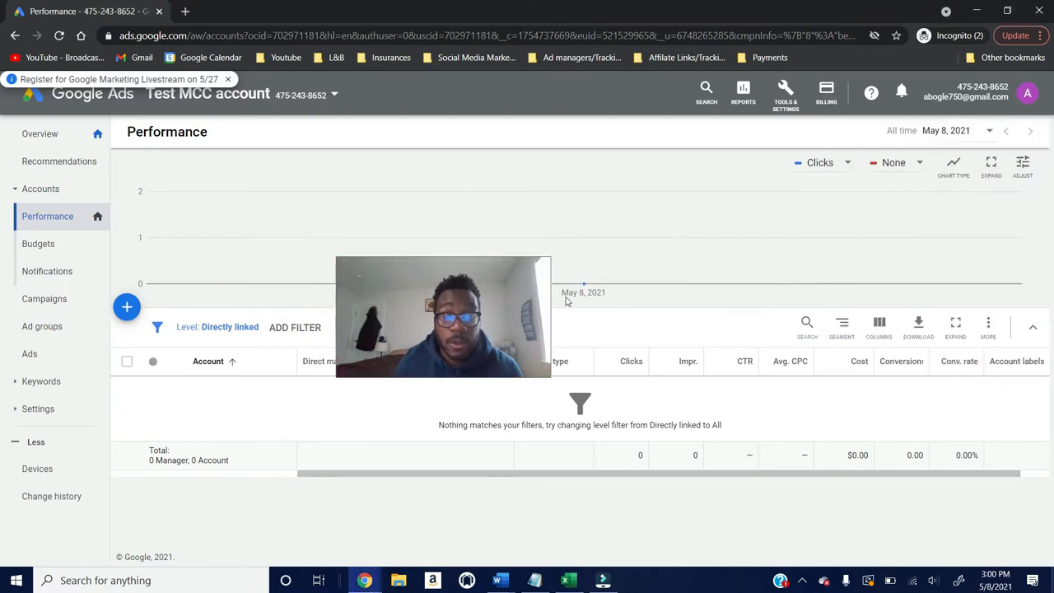
Step: Start a new client account under the manager account, named "Freds Auto Shop", with Google Ads account as its type
left_click(126, 308)
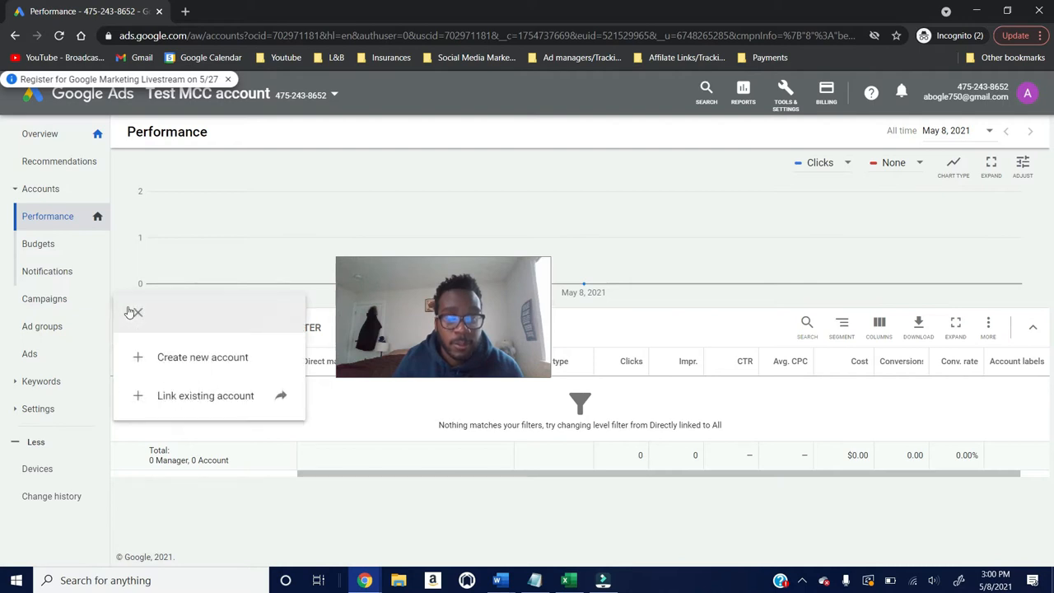
left_click(179, 358)
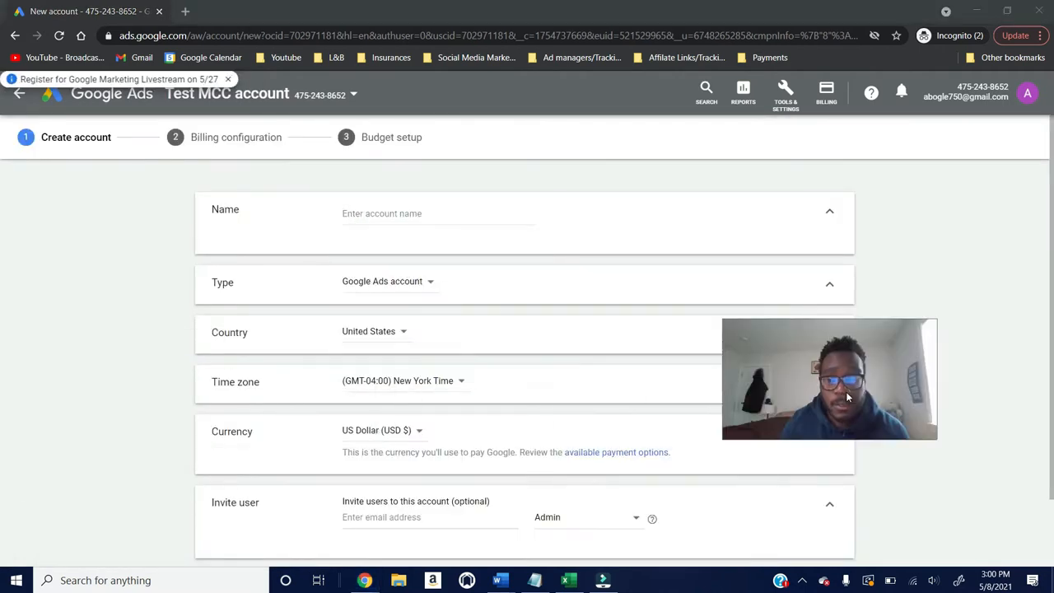
left_click(405, 212)
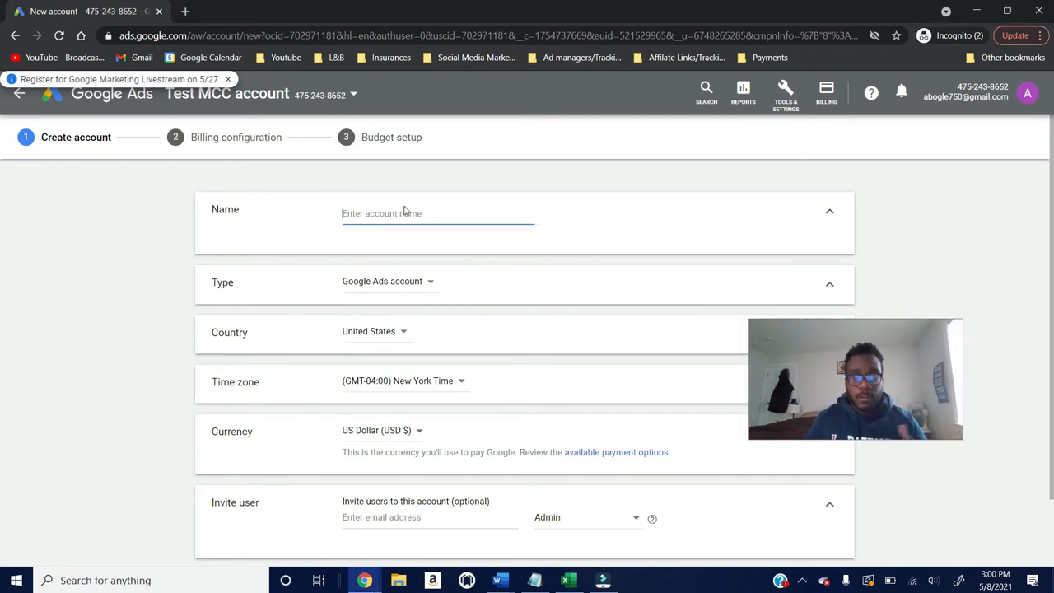
type("Freds Auto Shop")
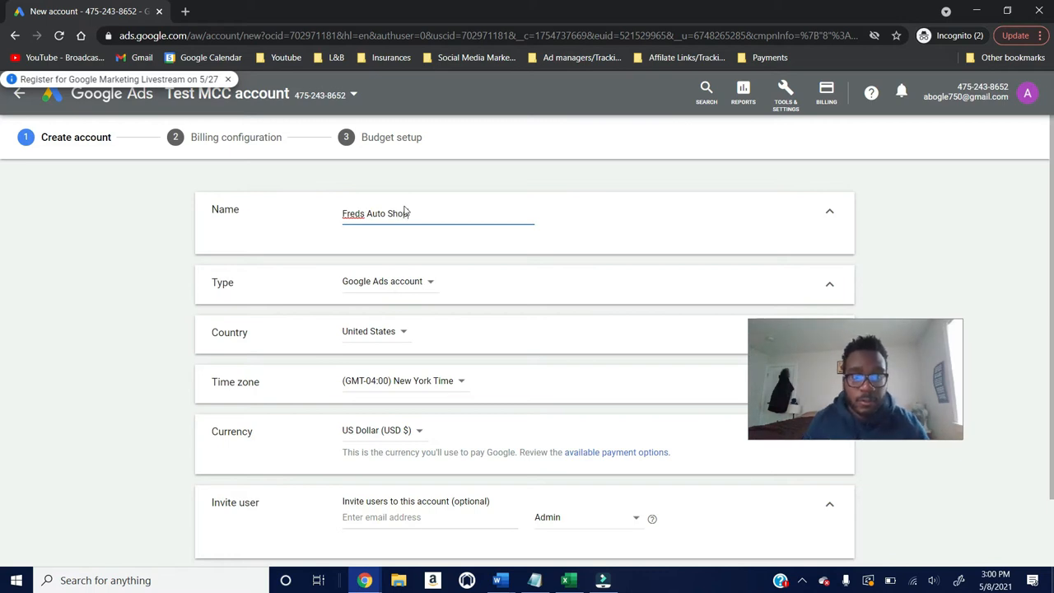
left_click(396, 282)
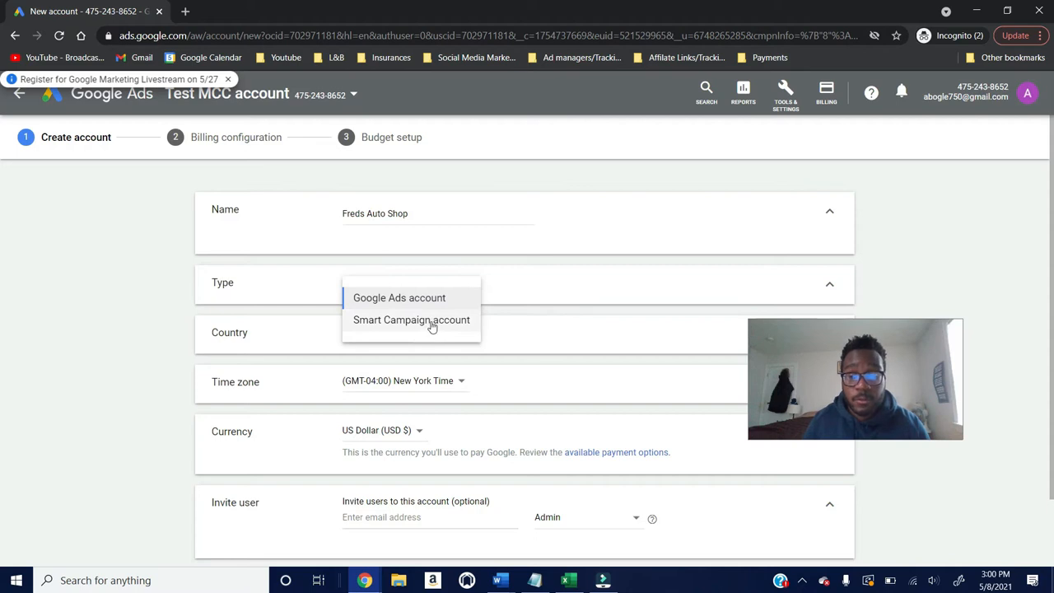
left_click(427, 300)
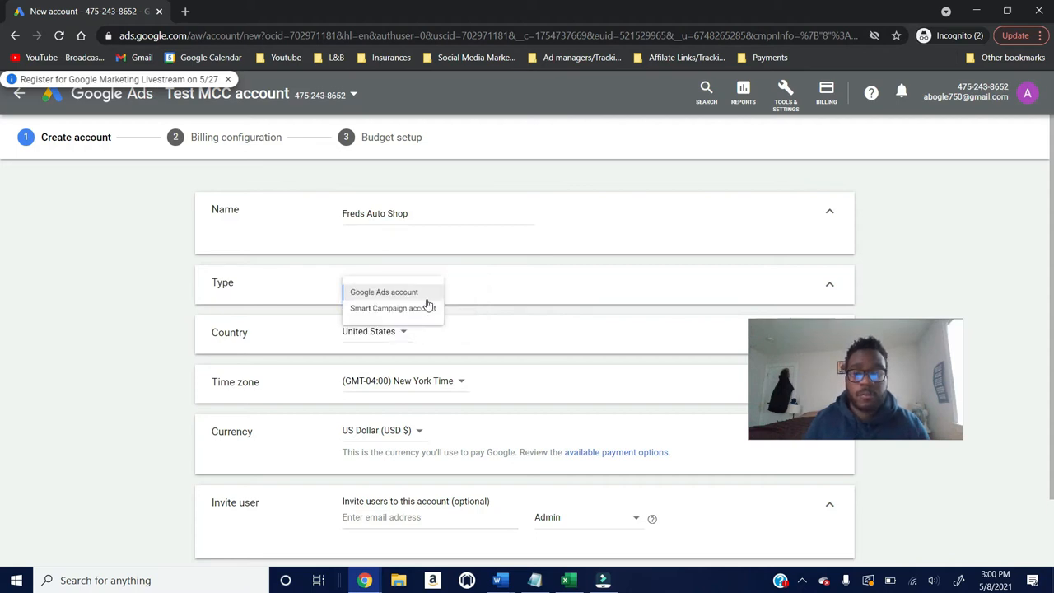
Step: Check the time zone options, keep (GMT-04:00) New York Time, and save the new account without inviting a user
left_click_drag(761, 386, 907, 500)
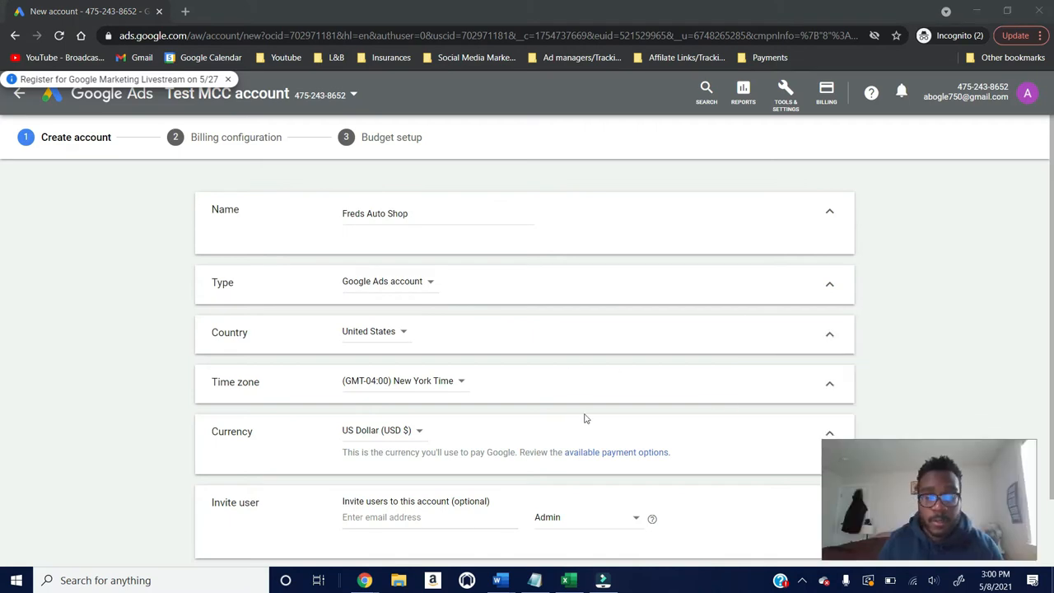
scroll(584, 418, "down", 1)
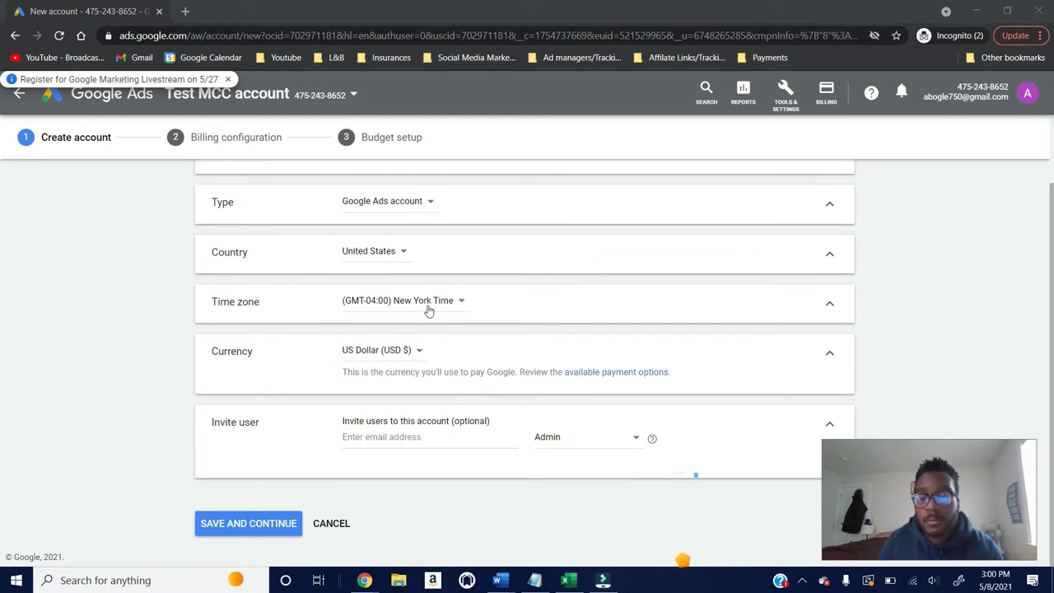
left_click(428, 310)
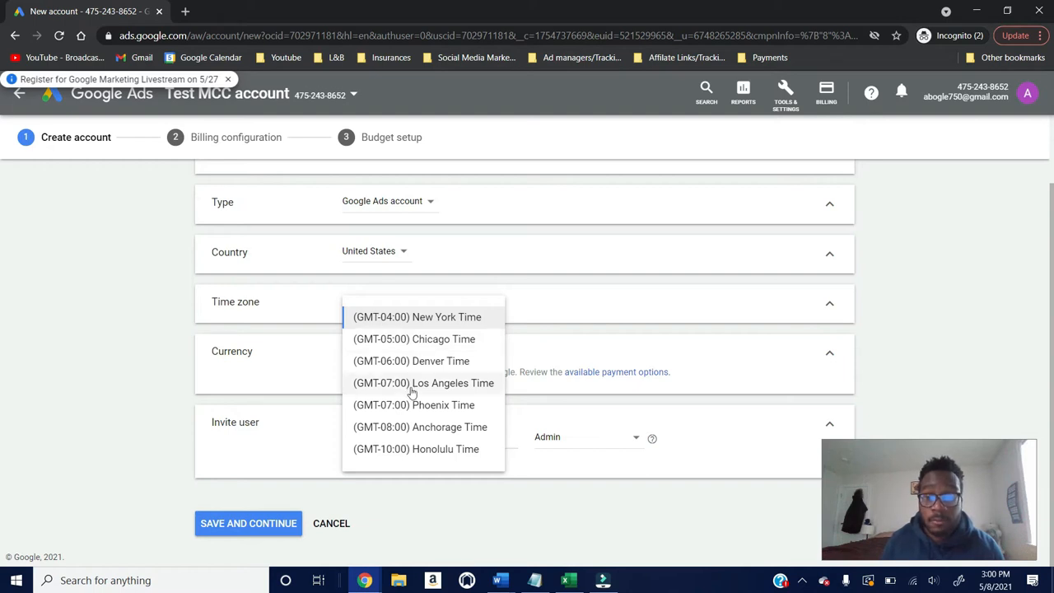
left_click(906, 298)
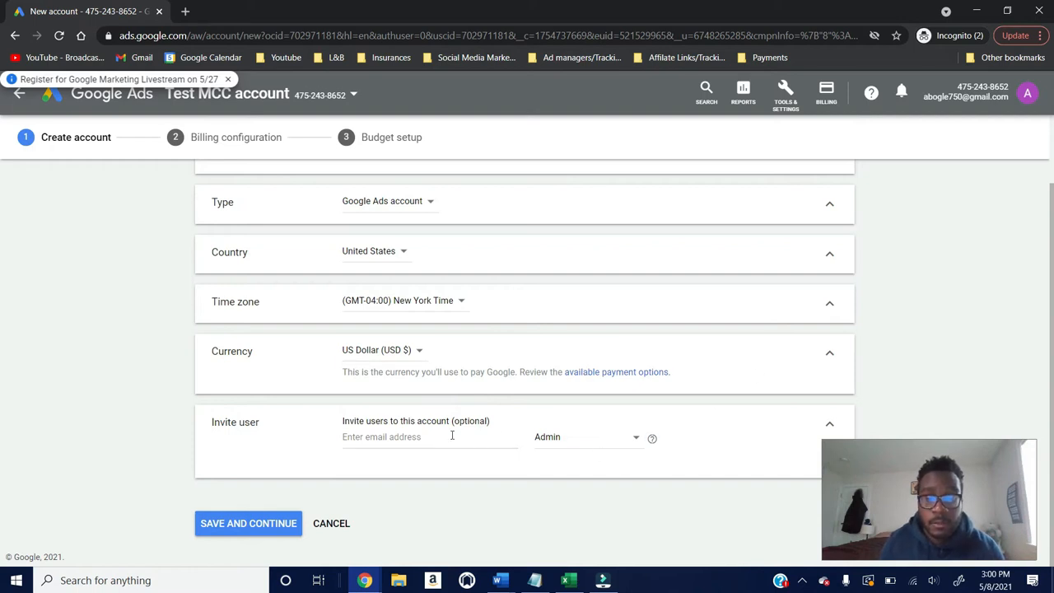
left_click_drag(923, 503, 928, 393)
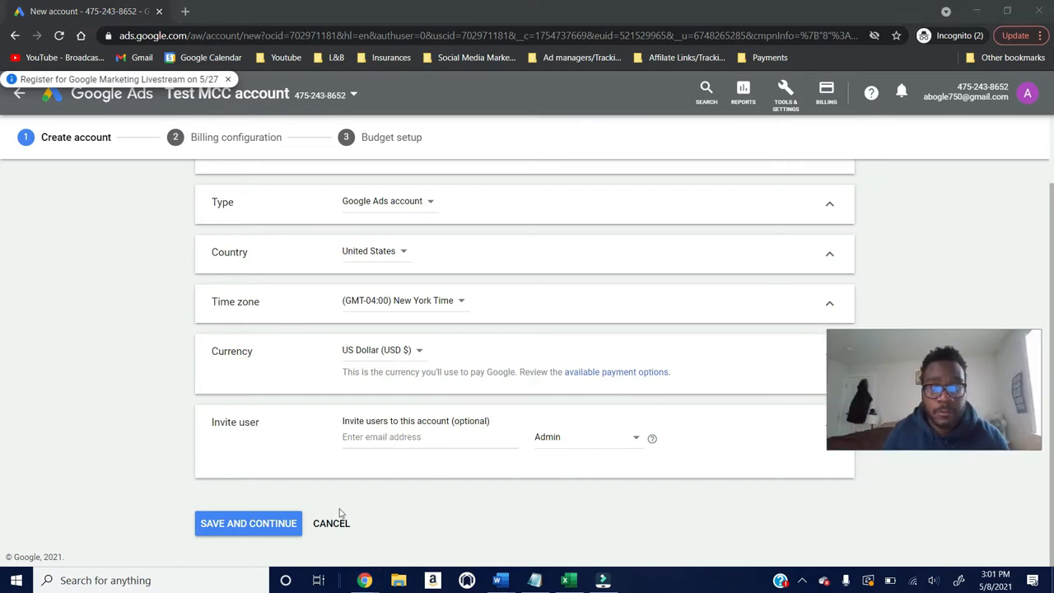
left_click(264, 529)
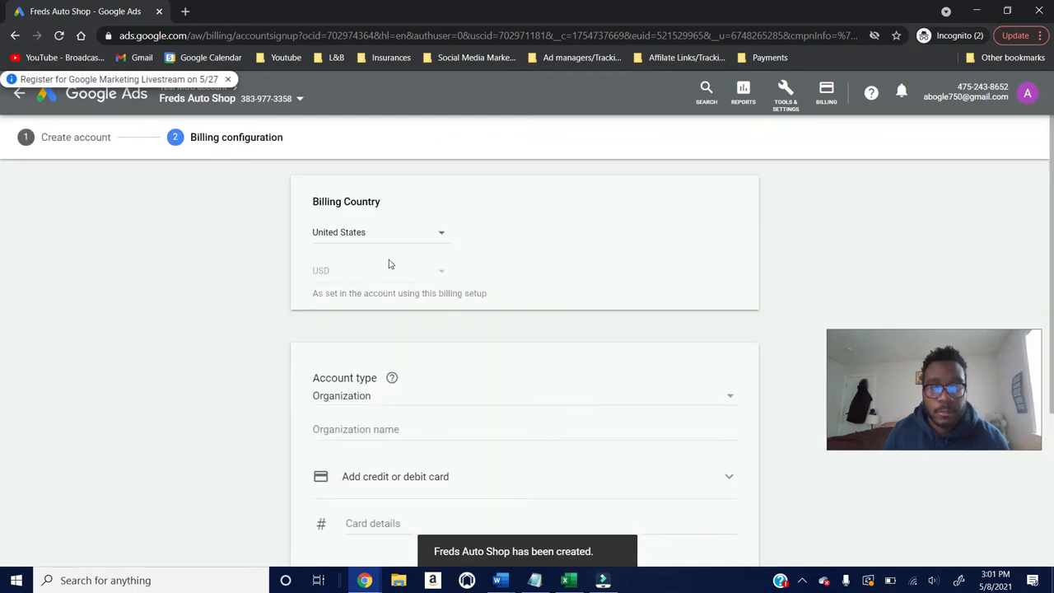
Step: Review the billing configuration form for Freds Auto Shop, including the payment fields and the charging terms
scroll(390, 353, "down", 3)
scroll(426, 432, "down", 2)
scroll(423, 494, "up", 5)
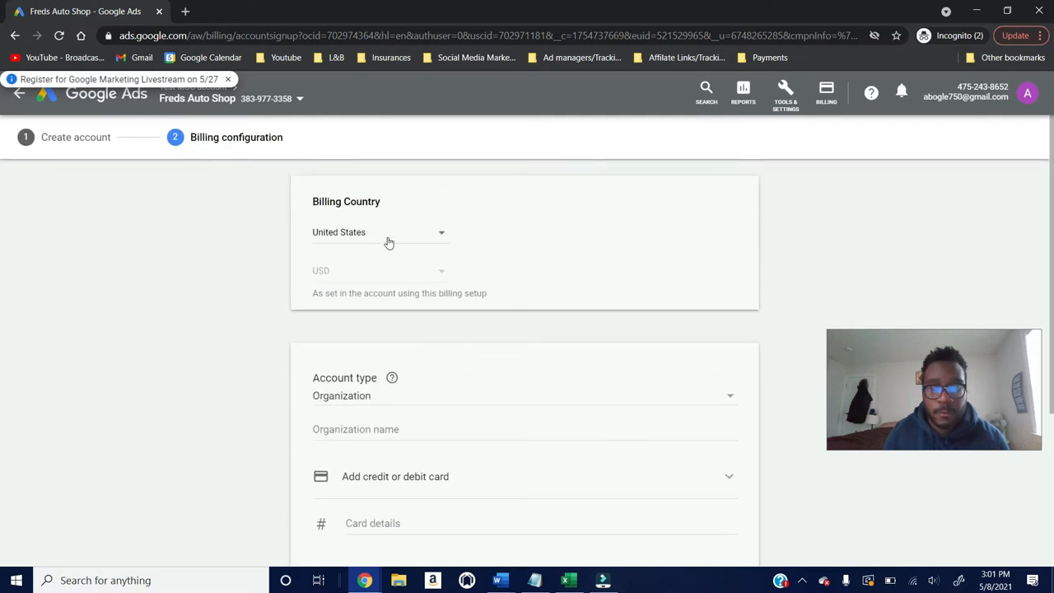
scroll(398, 384, "down", 2)
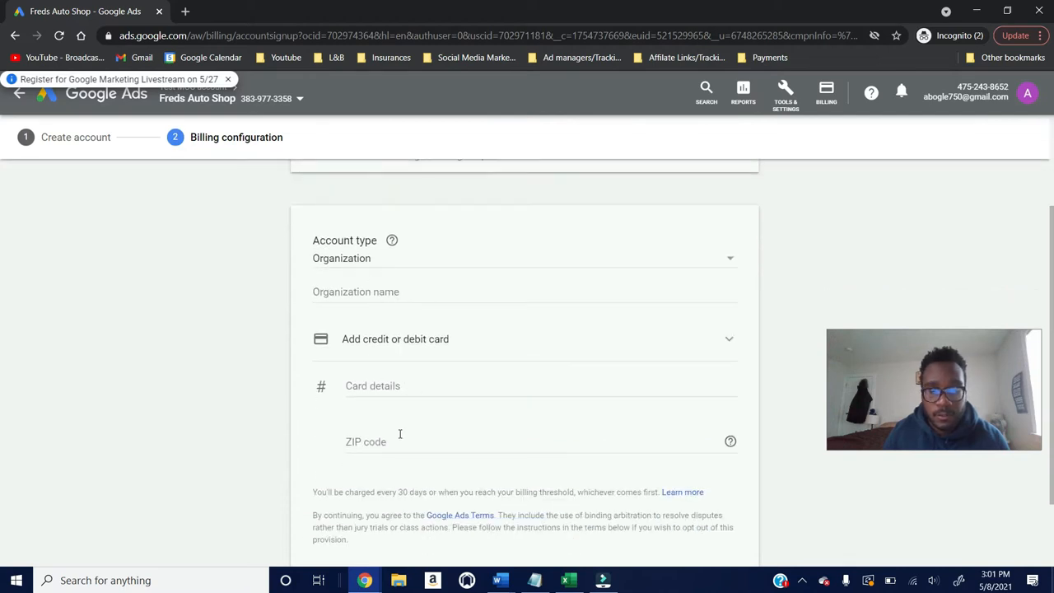
scroll(409, 459, "down", 2)
left_click_drag(316, 396, 577, 398)
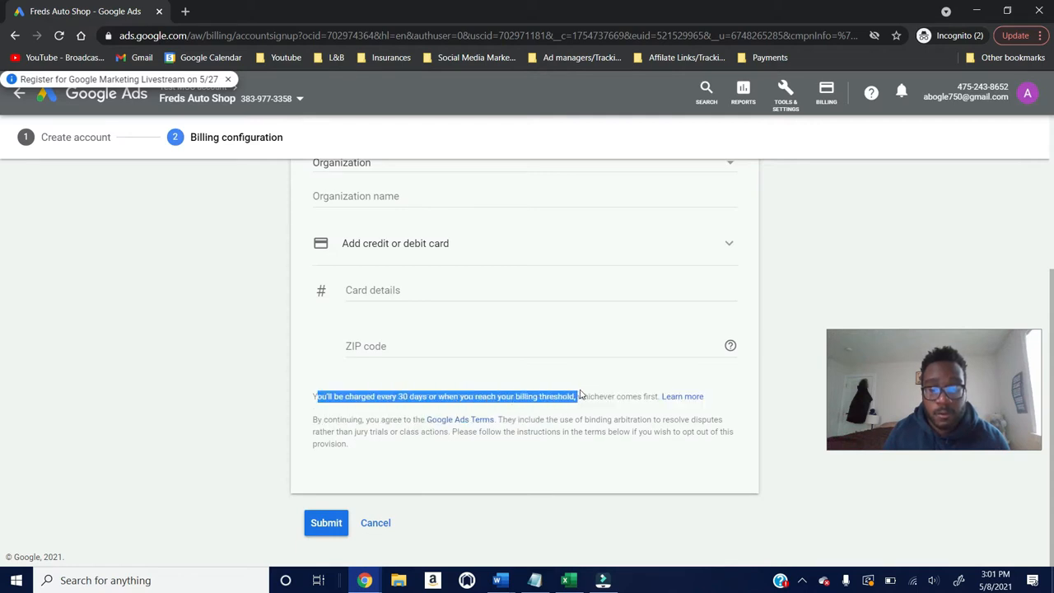
Step: Cancel the billing configuration without linking a billing setup and open the Freds Auto Shop account from the account list
left_click(377, 526)
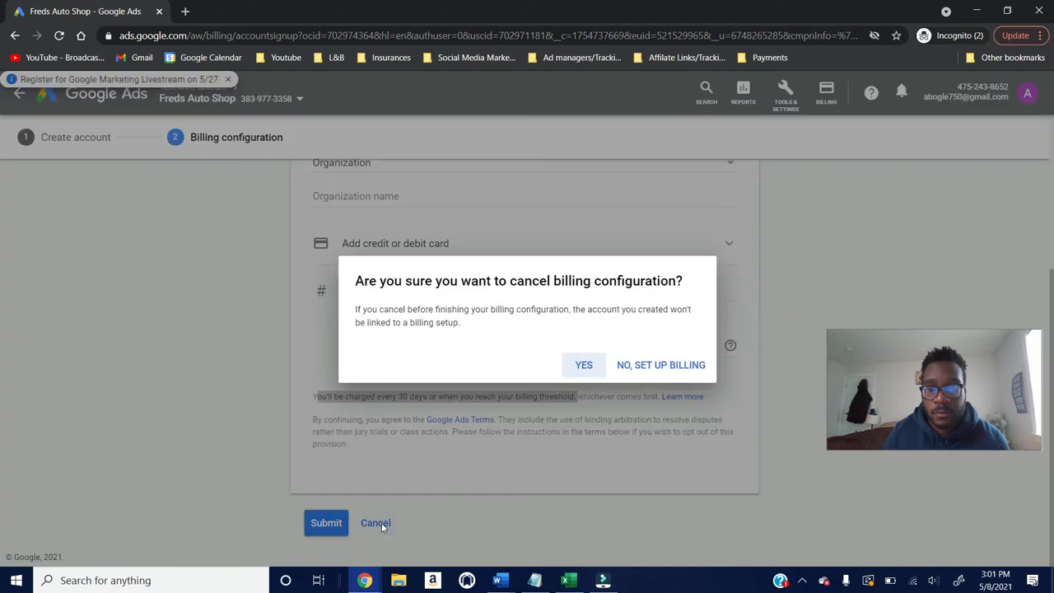
left_click(584, 366)
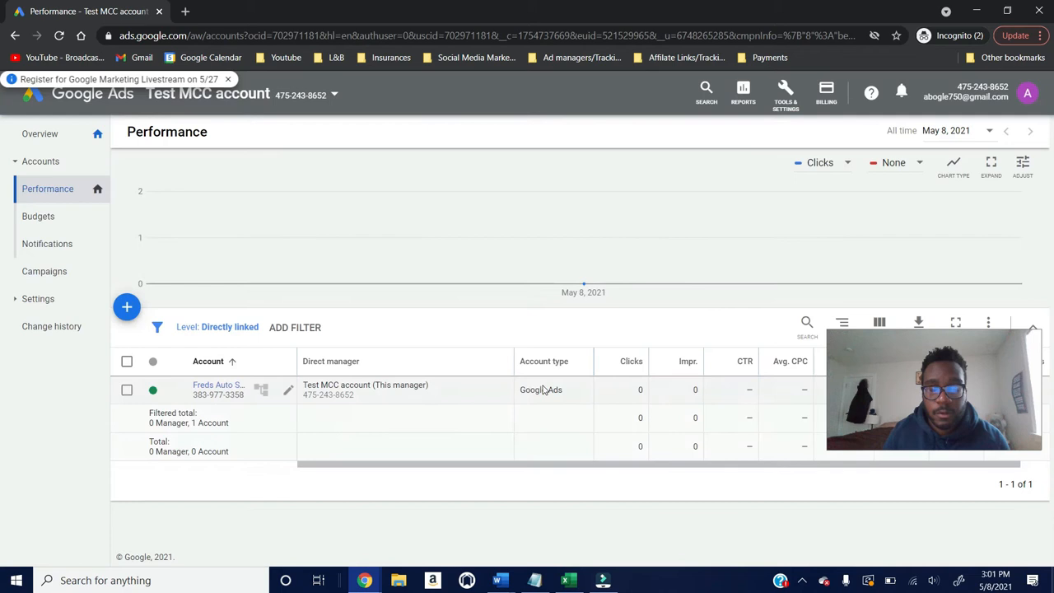
left_click(219, 385)
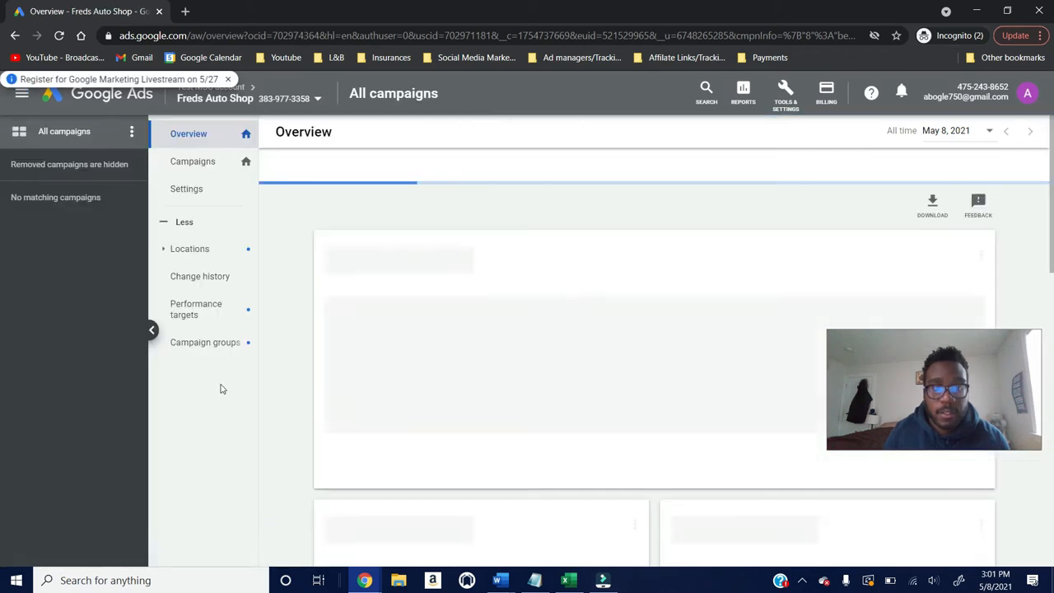
mouse_move(210, 98)
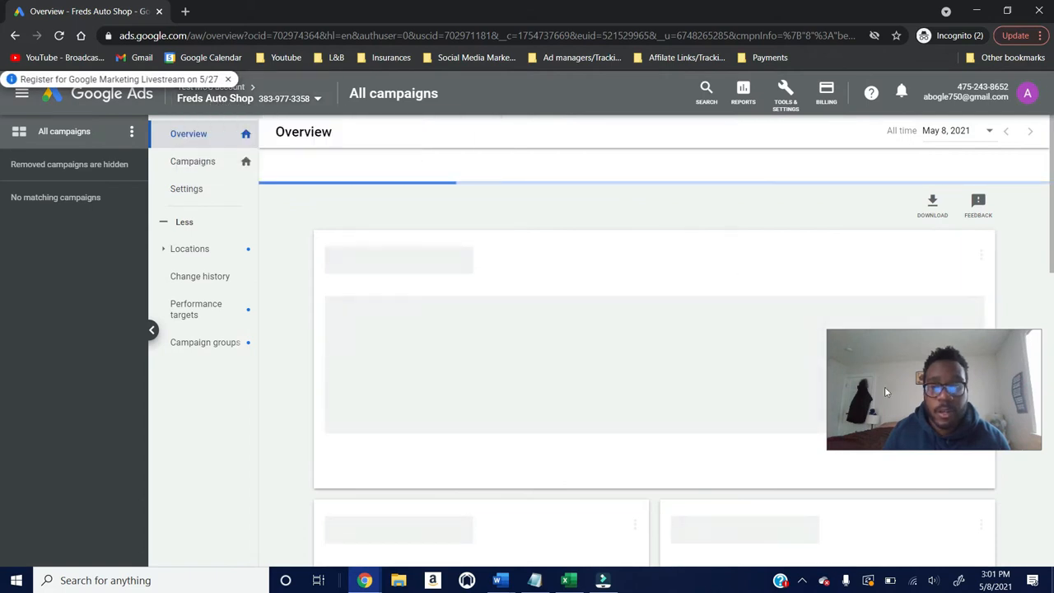
left_click_drag(900, 377, 616, 390)
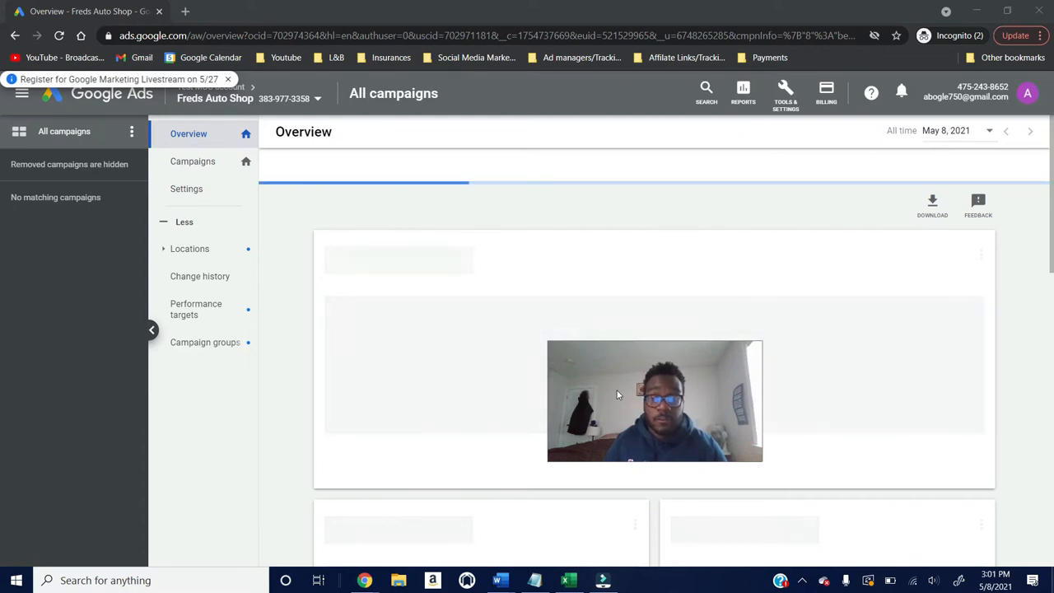
Step: Go to the account's conversion tracking, dismiss the Marketing Livestream notice, and start a new conversion action of the Website kind
left_click(787, 104)
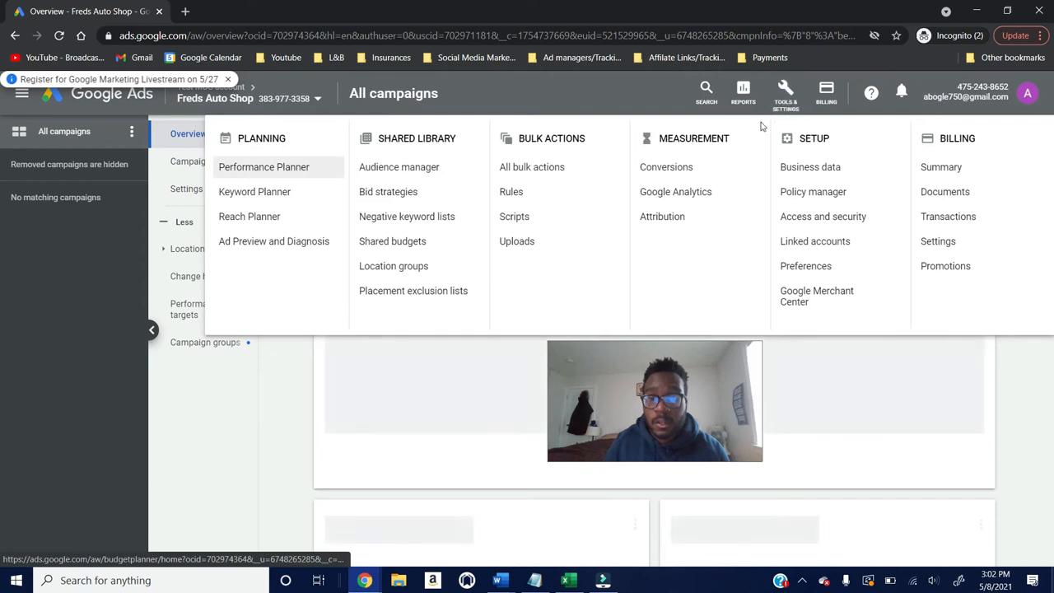
left_click(675, 167)
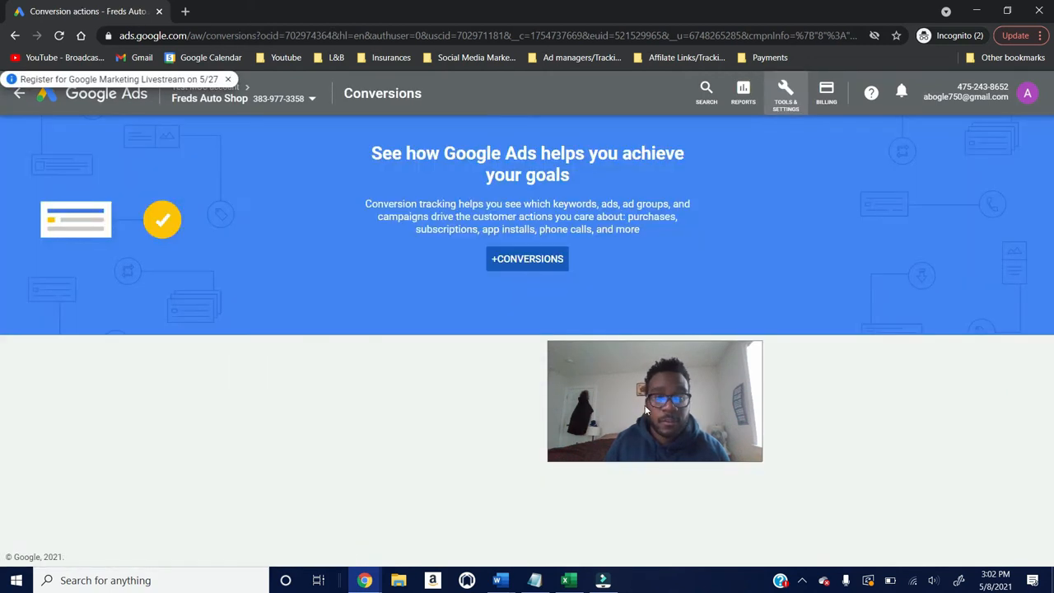
left_click(229, 79)
left_click(516, 261)
left_click_drag(659, 414, 770, 463)
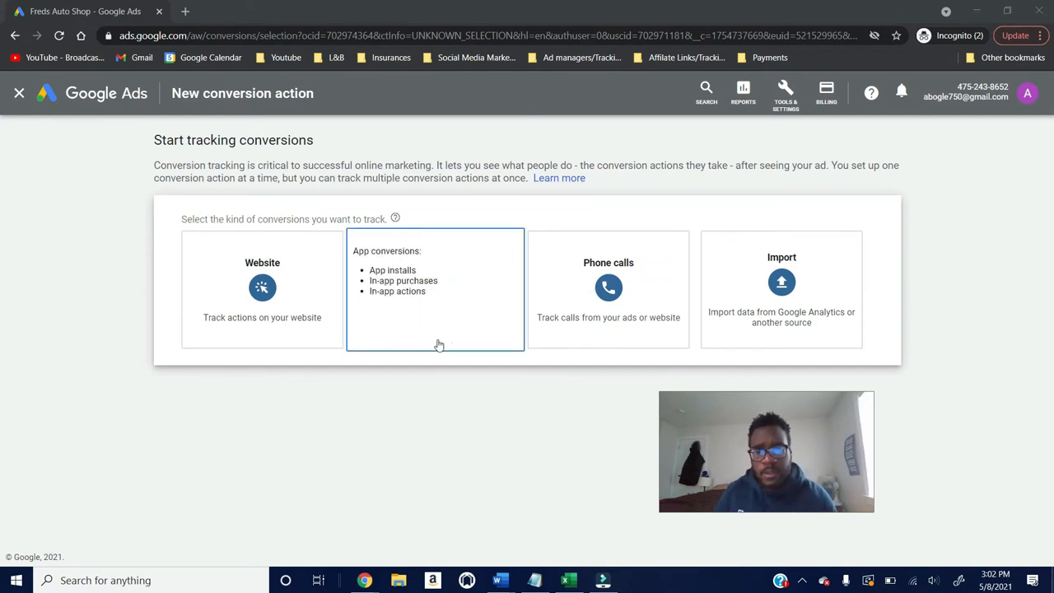
left_click(236, 292)
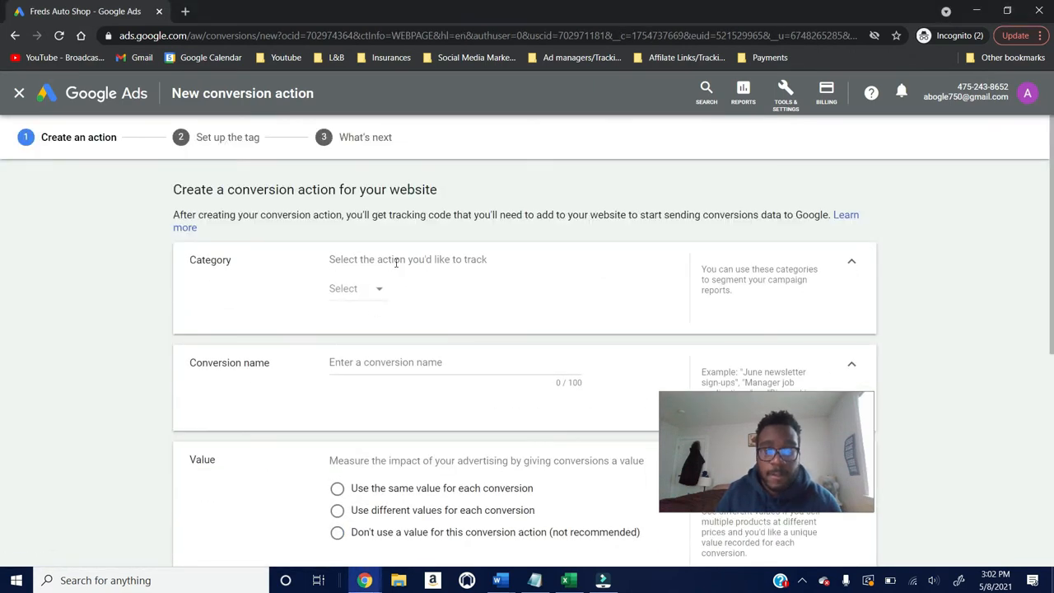
Step: Set the conversion category to Submit lead form and name the conversion "Auto Shop lead"
left_click(369, 300)
scroll(380, 415, "down", 2)
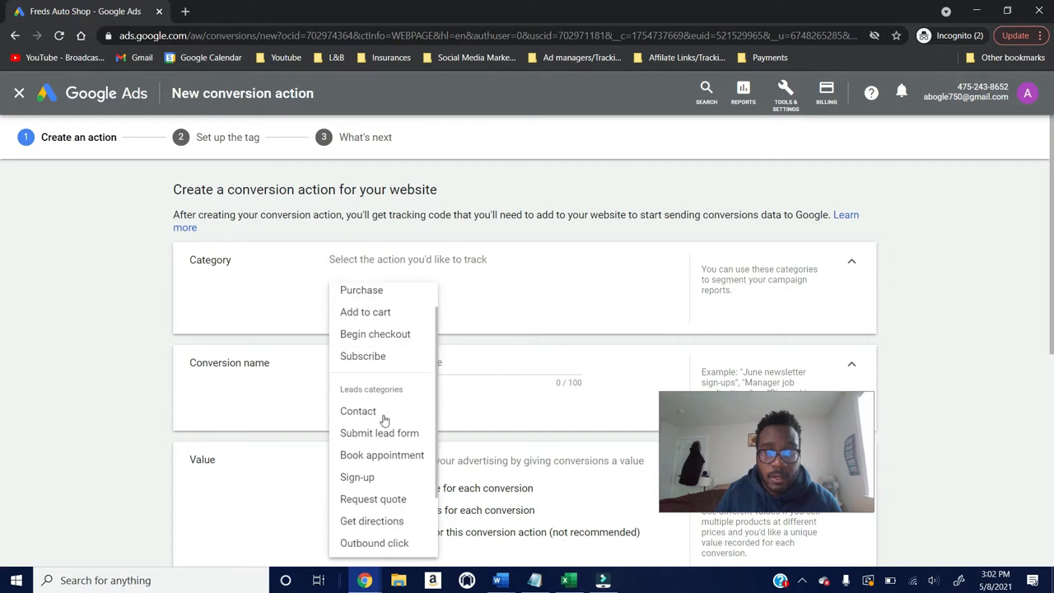
left_click(400, 400)
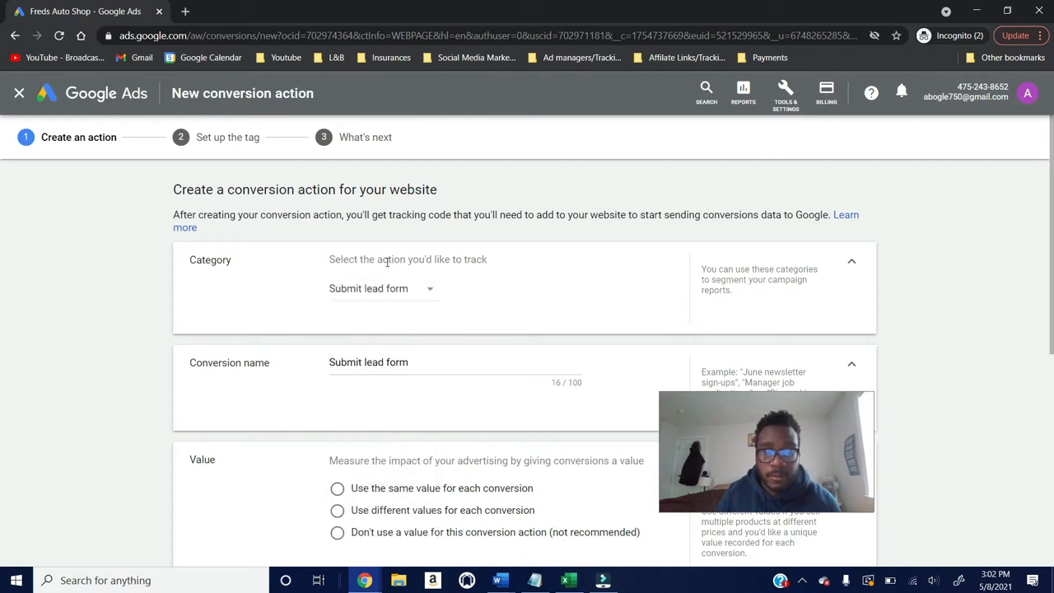
scroll(440, 357, "down", 1)
left_click_drag(420, 277, 252, 275)
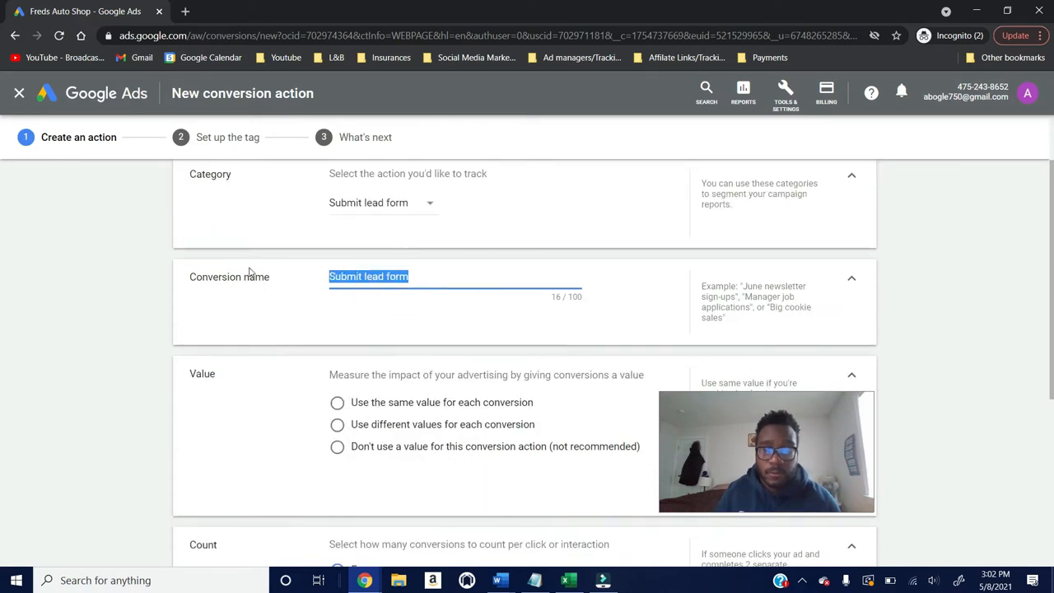
type("Auto SHop")
key("BackSpace")
key("BackSpace")
type("hop lead")
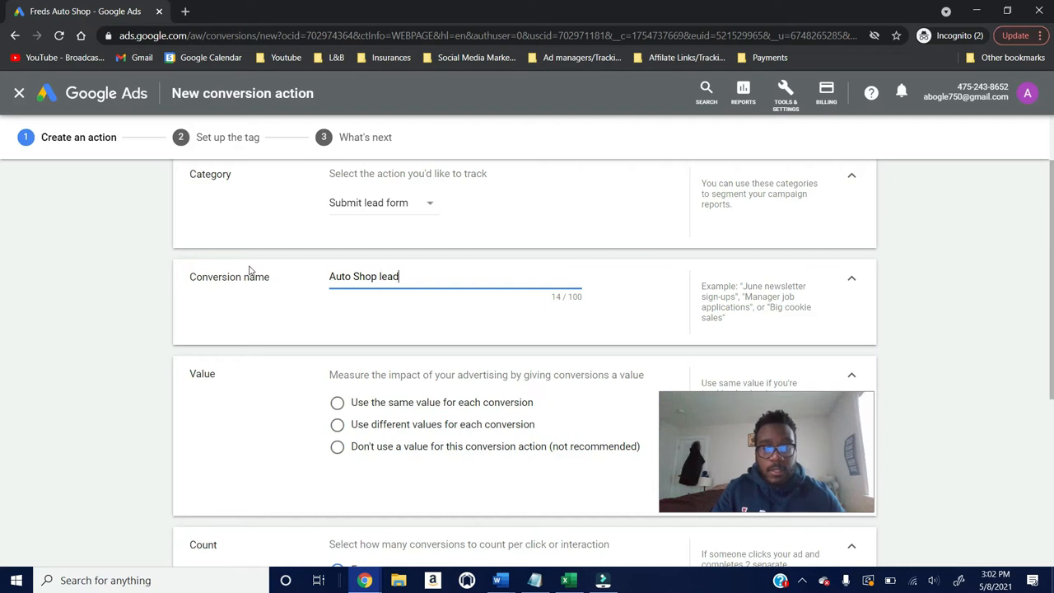
Step: Create the conversion action with no conversion value and a count of One per click or interaction
scroll(461, 372, "down", 2)
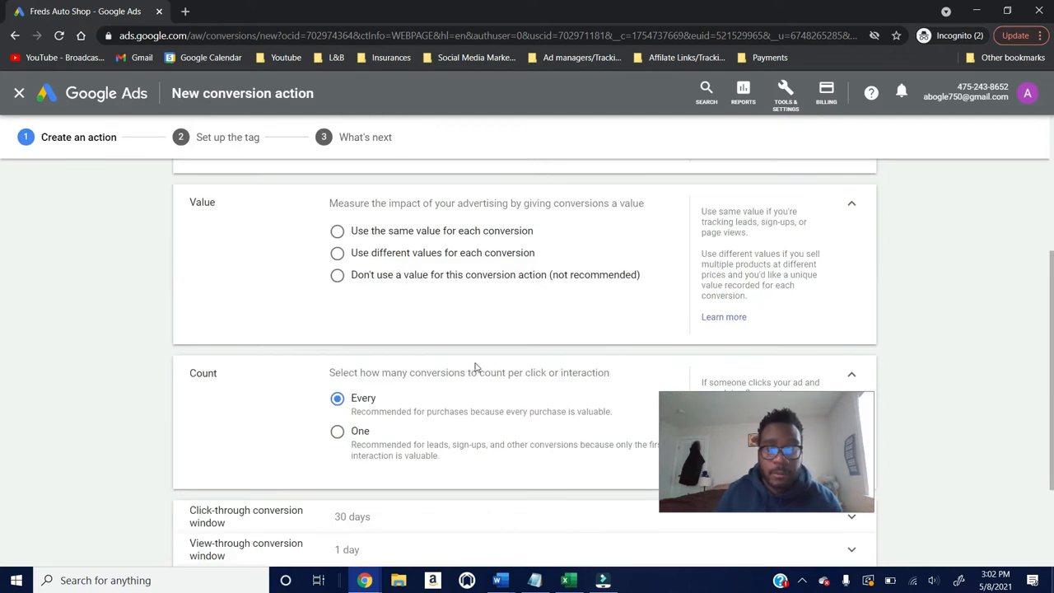
left_click(338, 277)
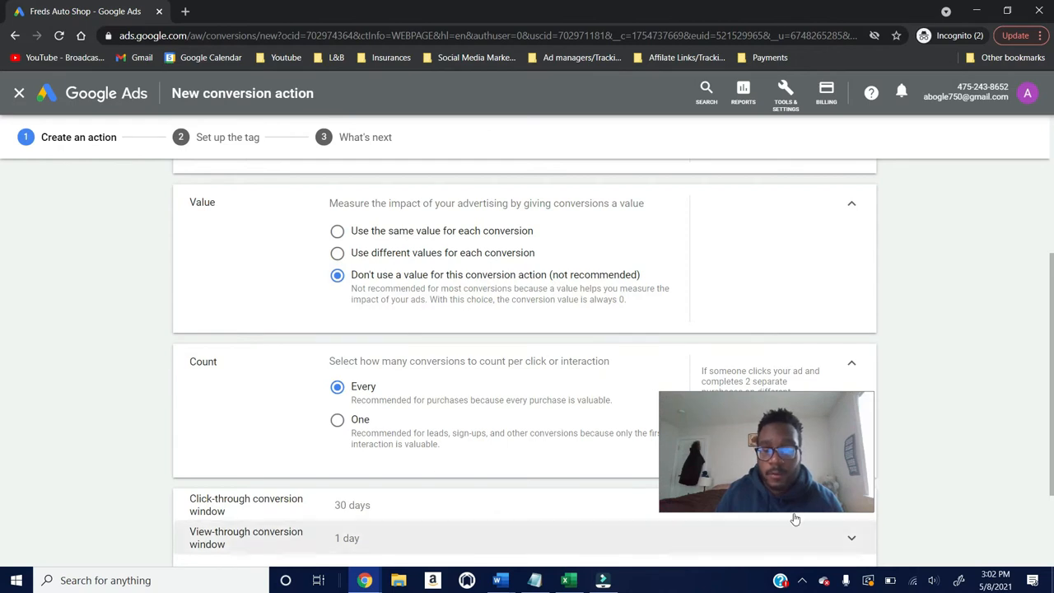
left_click_drag(661, 394, 675, 403)
left_click_drag(752, 471, 900, 494)
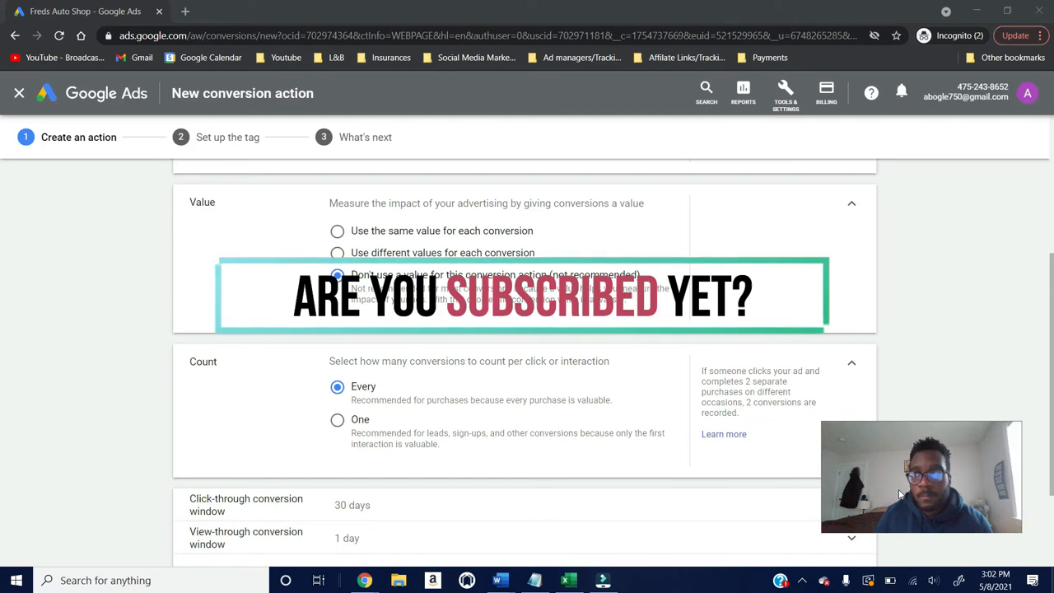
scroll(588, 428, "down", 1)
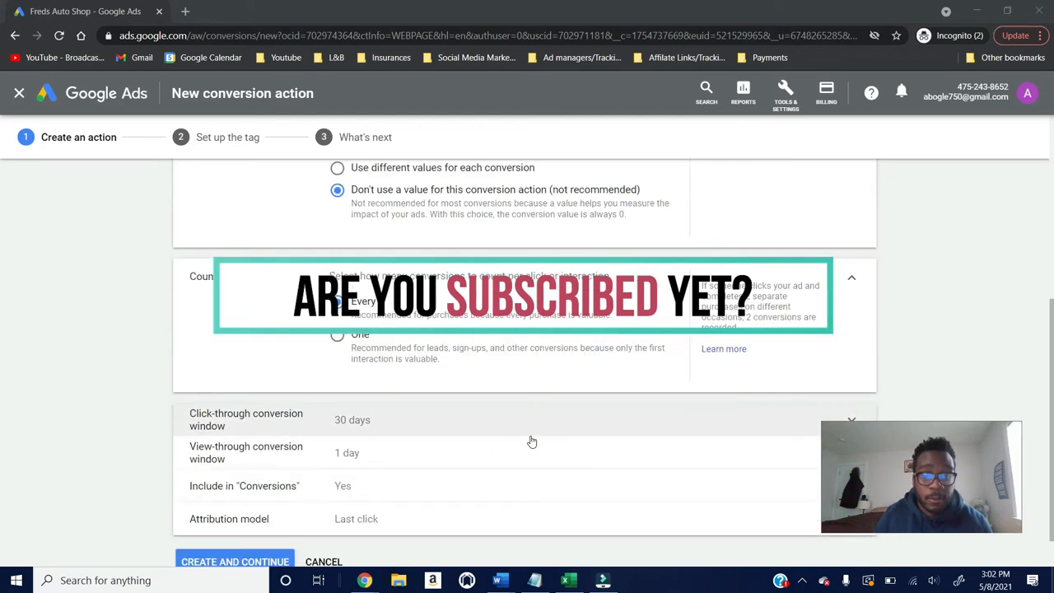
left_click(337, 336)
scroll(582, 420, "down", 1)
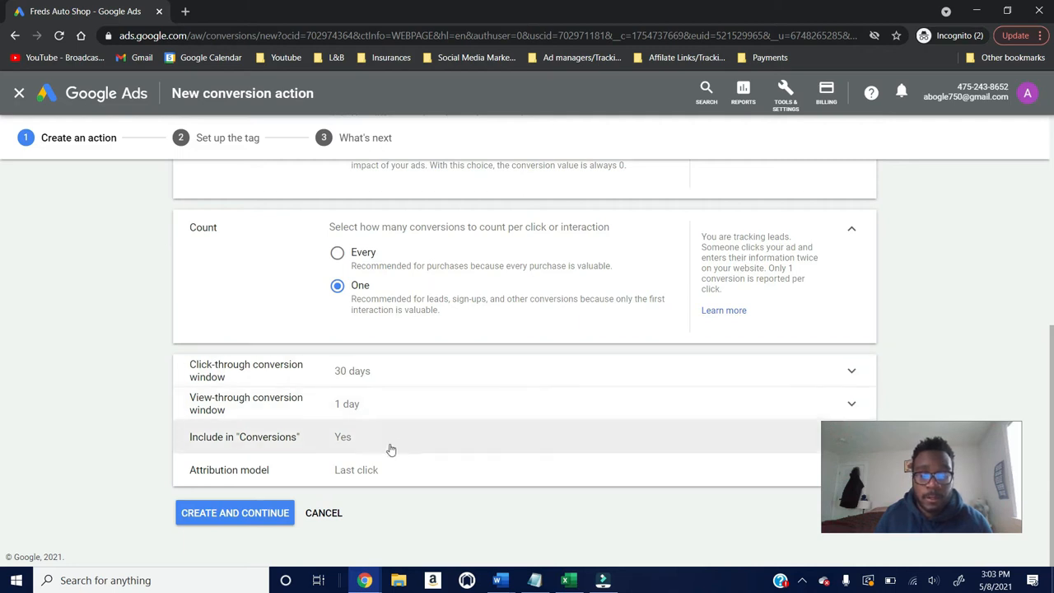
left_click(247, 512)
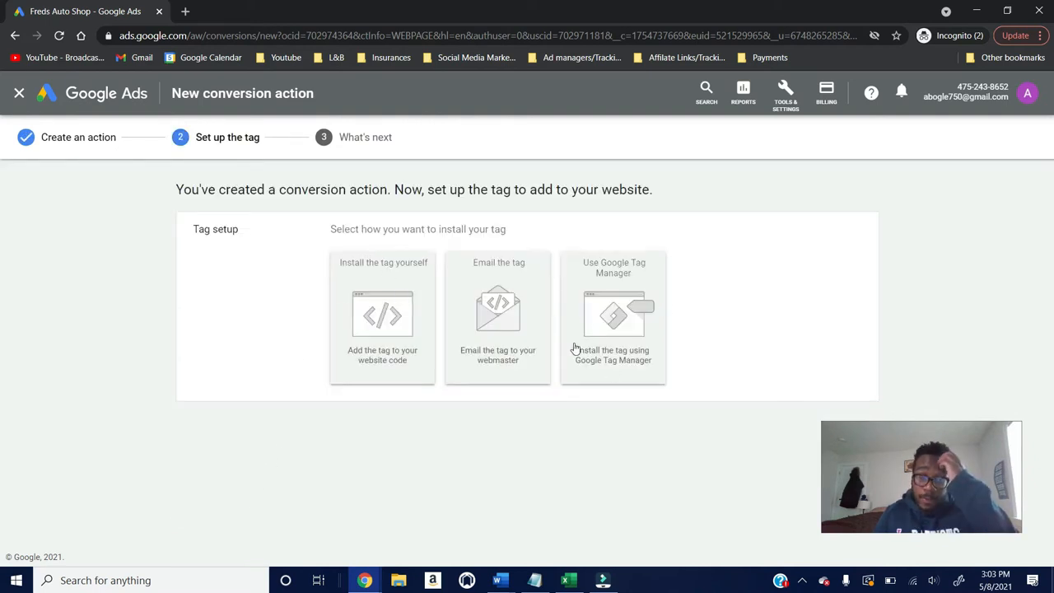
Step: Choose to install the tag yourself and keep HTML as the code framework
left_click(397, 327)
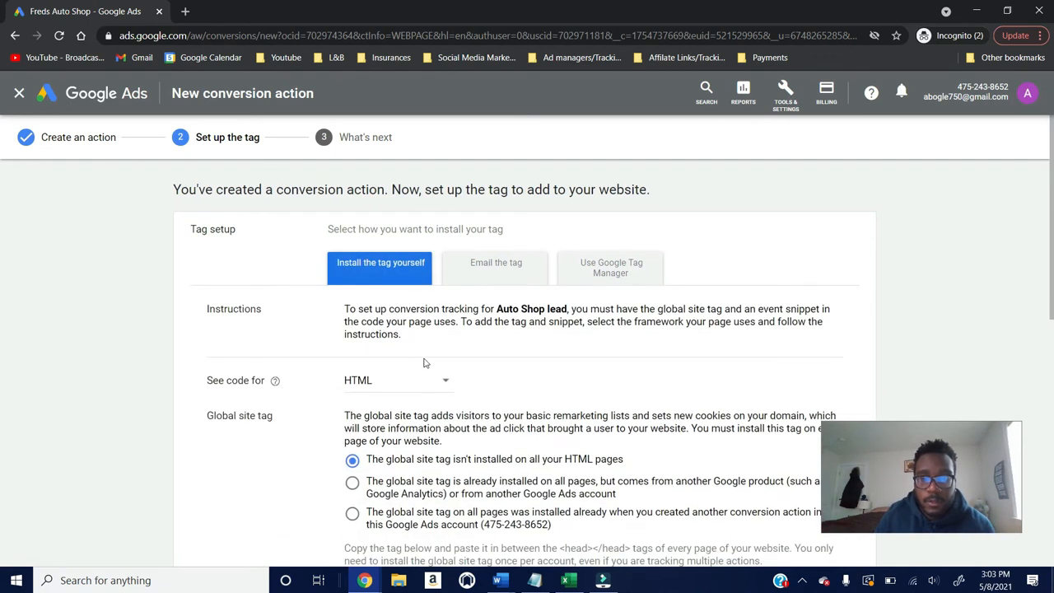
scroll(428, 360, "down", 1)
left_click(423, 296)
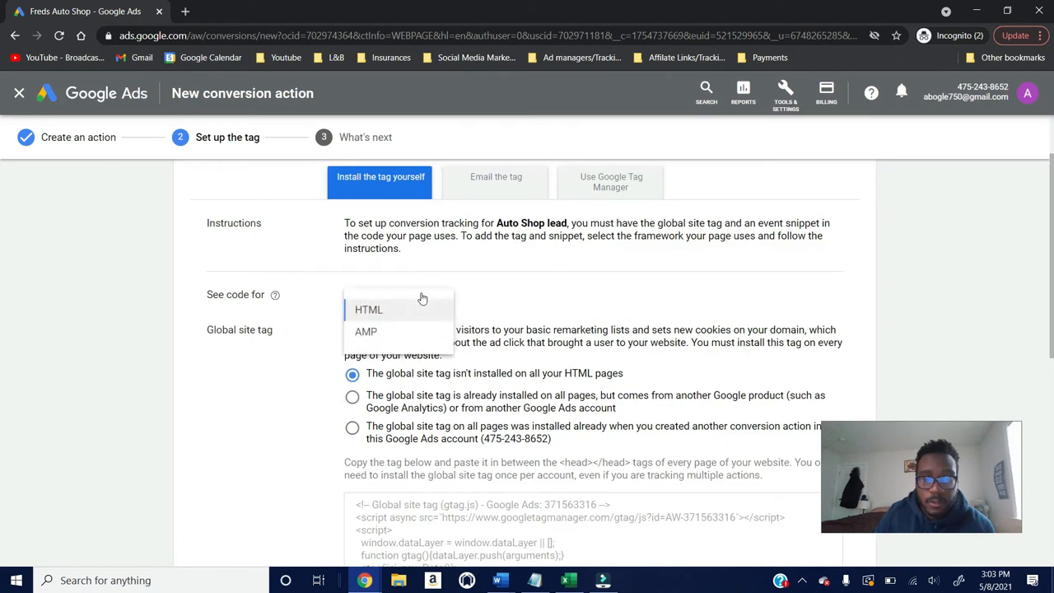
left_click(419, 308)
scroll(441, 321, "down", 1)
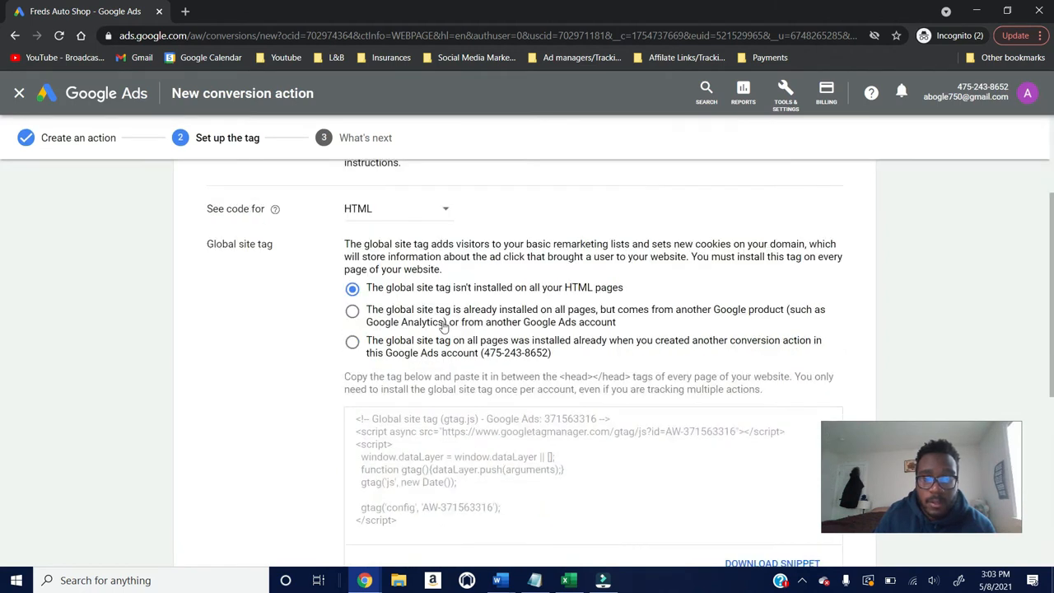
Step: Highlight the global site tag code and review its installation options and placement instructions
scroll(444, 317, "down", 2)
left_click_drag(430, 356, 355, 247)
scroll(409, 327, "up", 1)
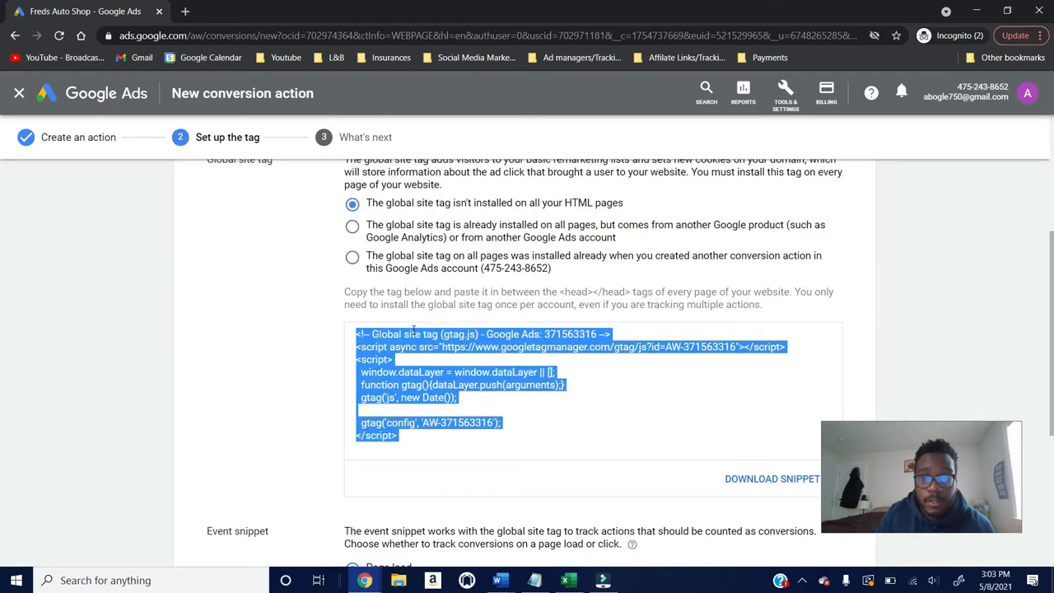
scroll(413, 330, "up", 1)
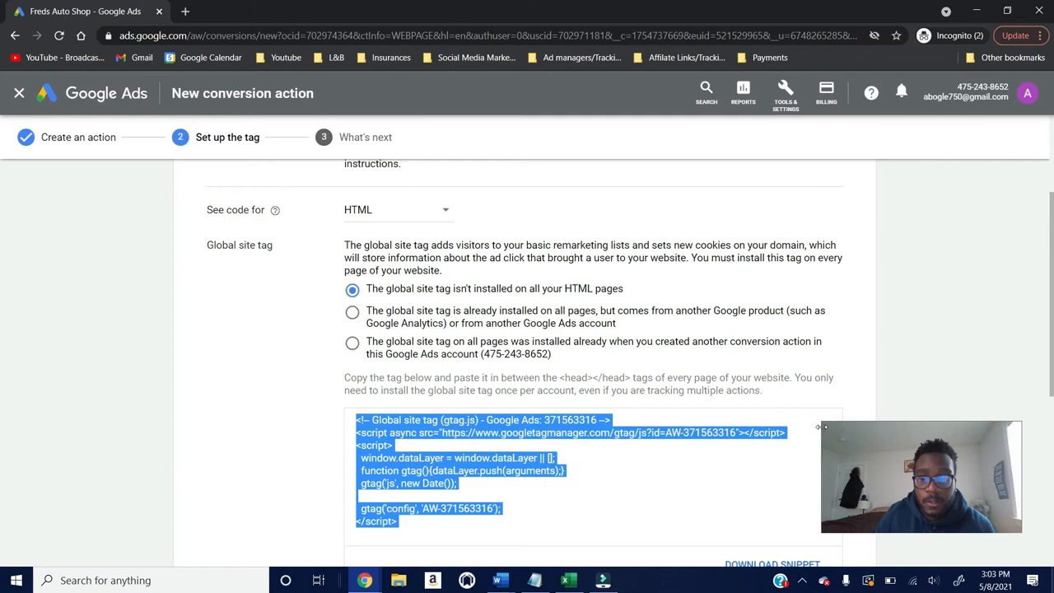
left_click_drag(821, 427, 835, 428)
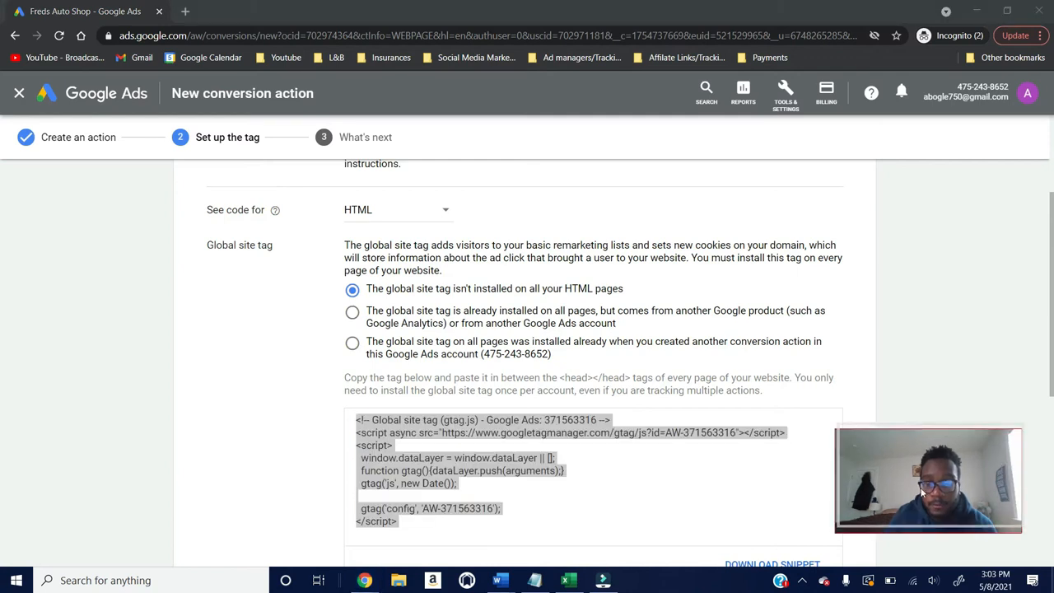
left_click_drag(921, 493, 938, 479)
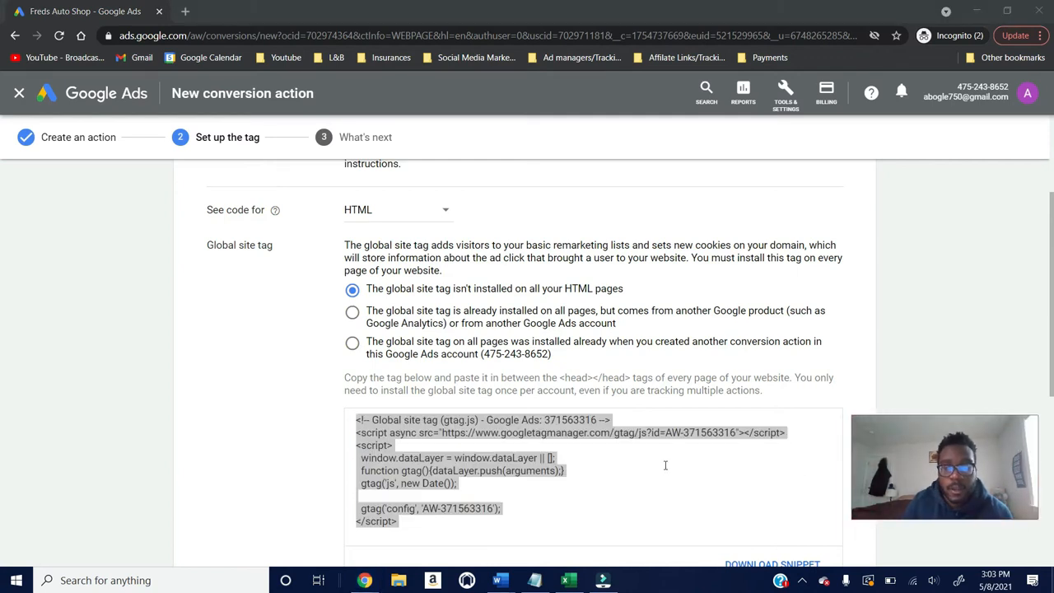
scroll(626, 466, "down", 1)
scroll(623, 467, "up", 1)
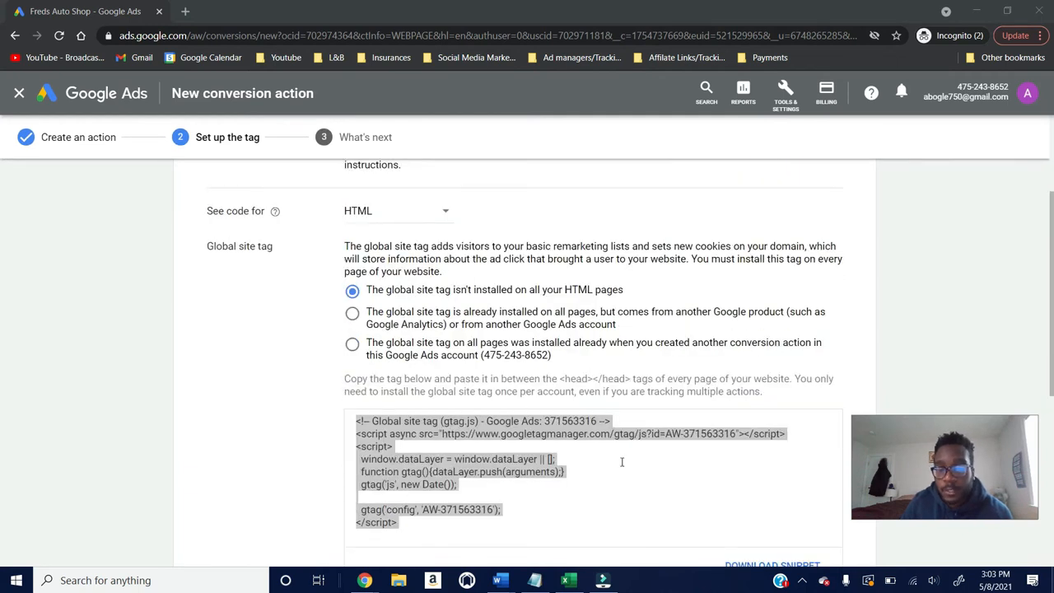
scroll(624, 465, "down", 2)
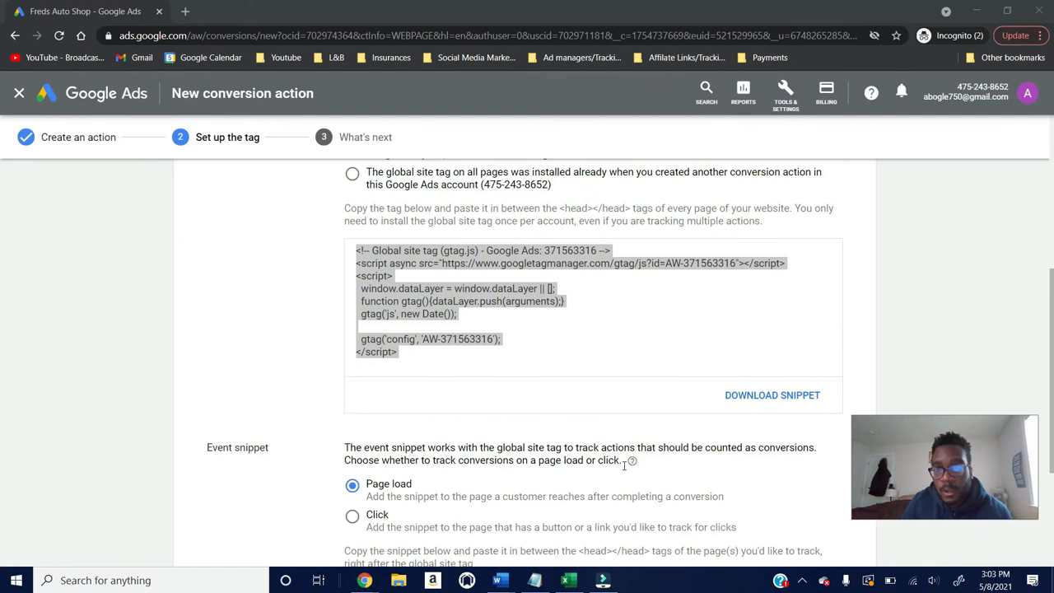
scroll(624, 465, "up", 2)
scroll(527, 387, "down", 2)
Step: Highlight the event snippet code for page load and finish the Auto Shop lead conversion action setup
scroll(521, 411, "down", 2)
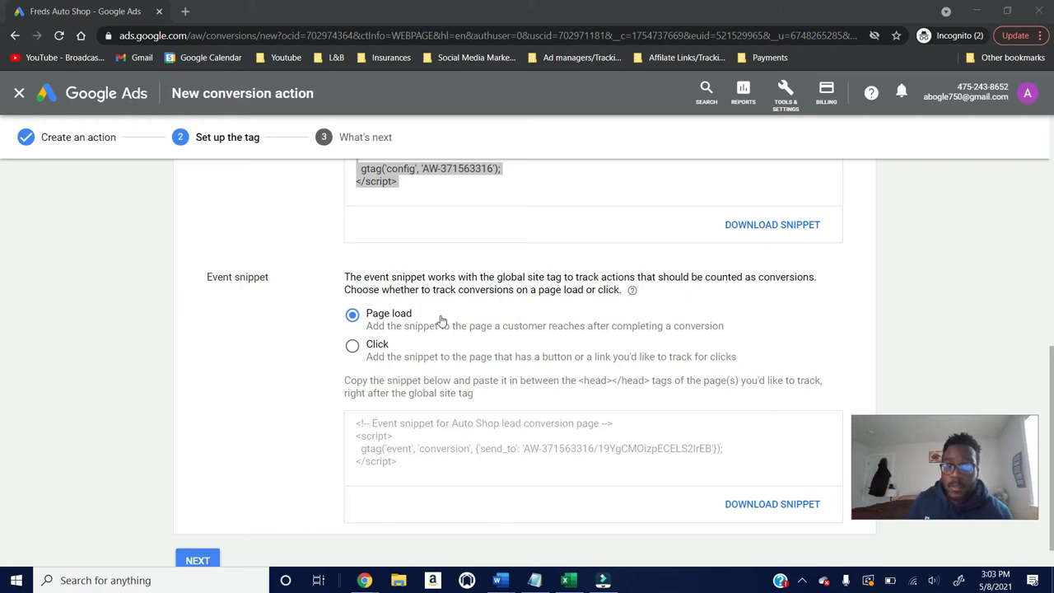
scroll(481, 386, "down", 1)
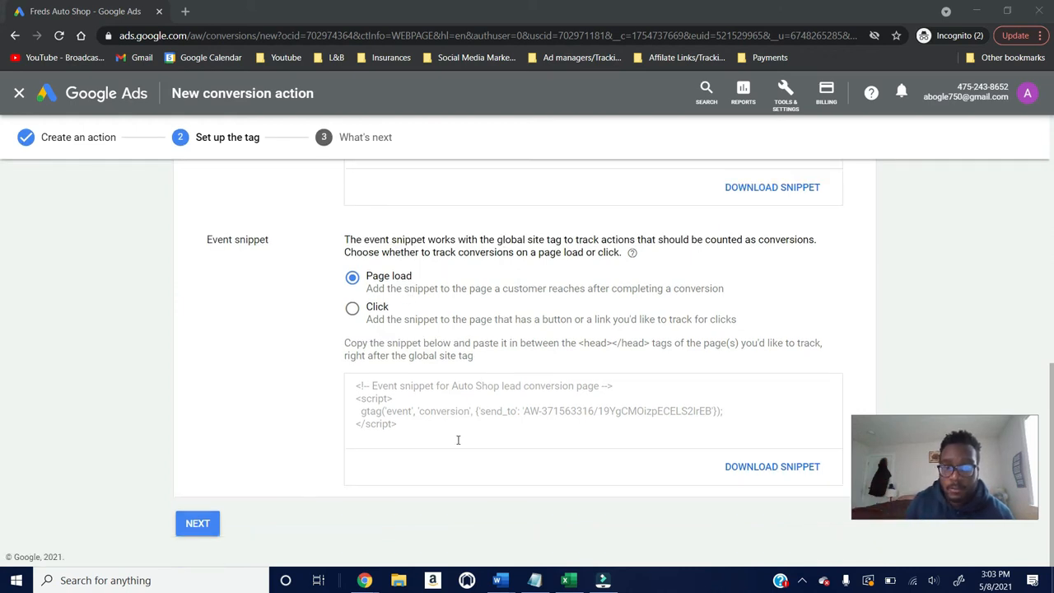
left_click_drag(441, 440, 340, 395)
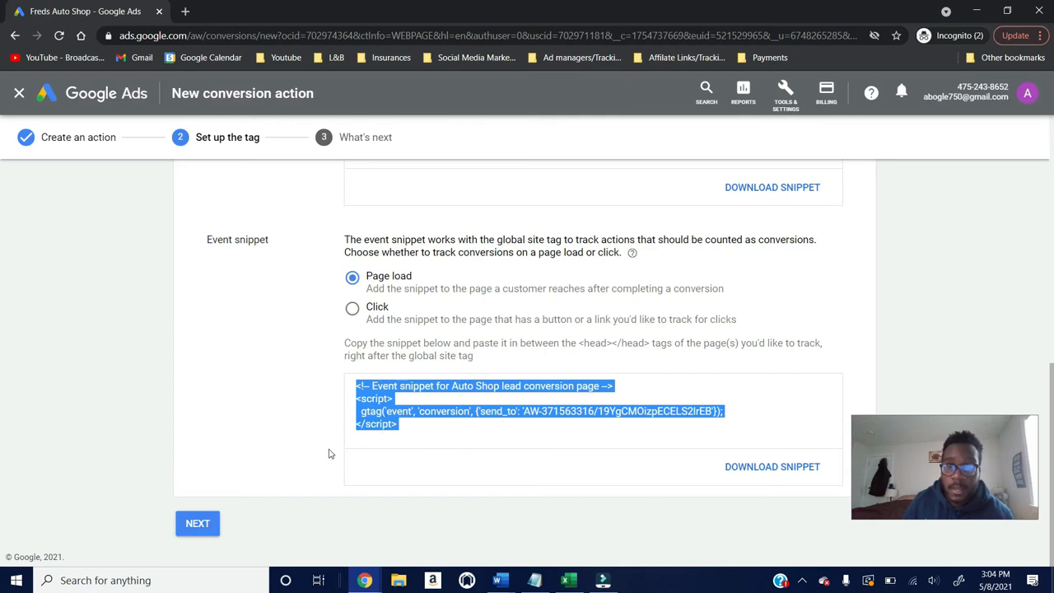
scroll(341, 513, "up", 1)
scroll(354, 510, "down", 1)
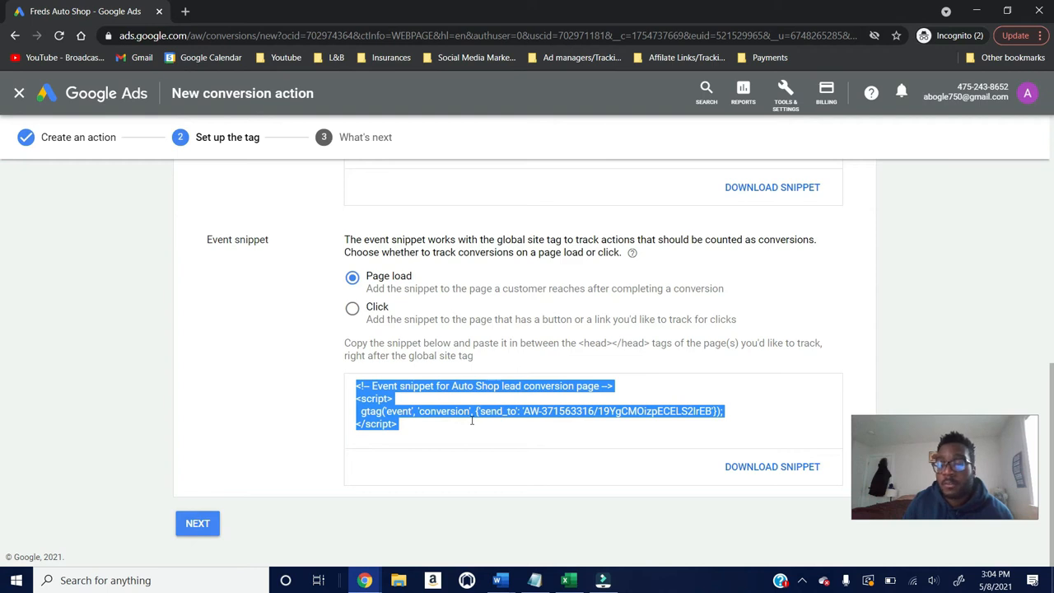
scroll(469, 424, "up", 3)
scroll(473, 433, "down", 3)
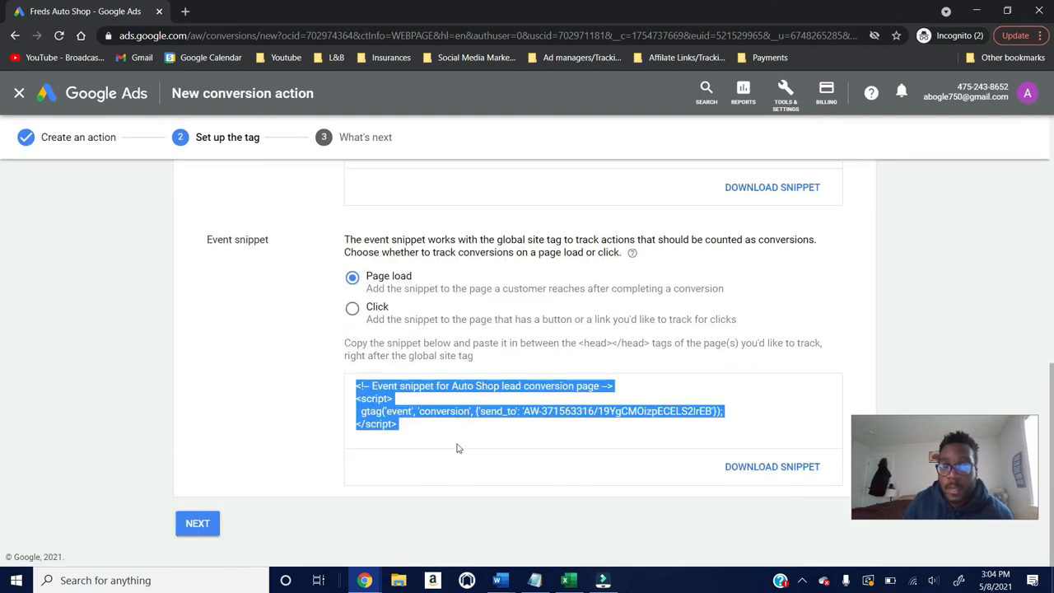
left_click(198, 524)
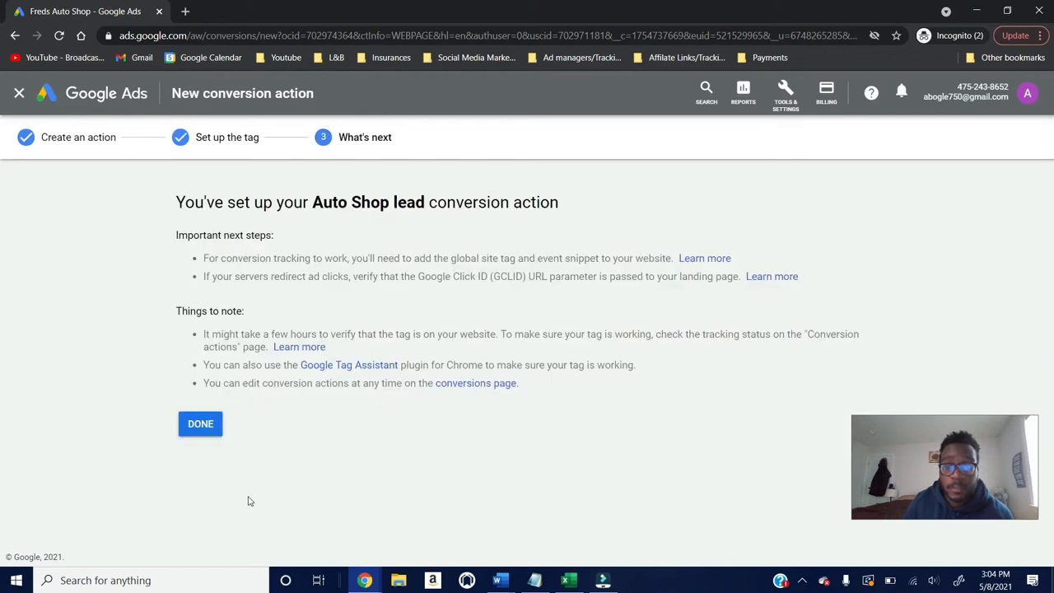
left_click(207, 428)
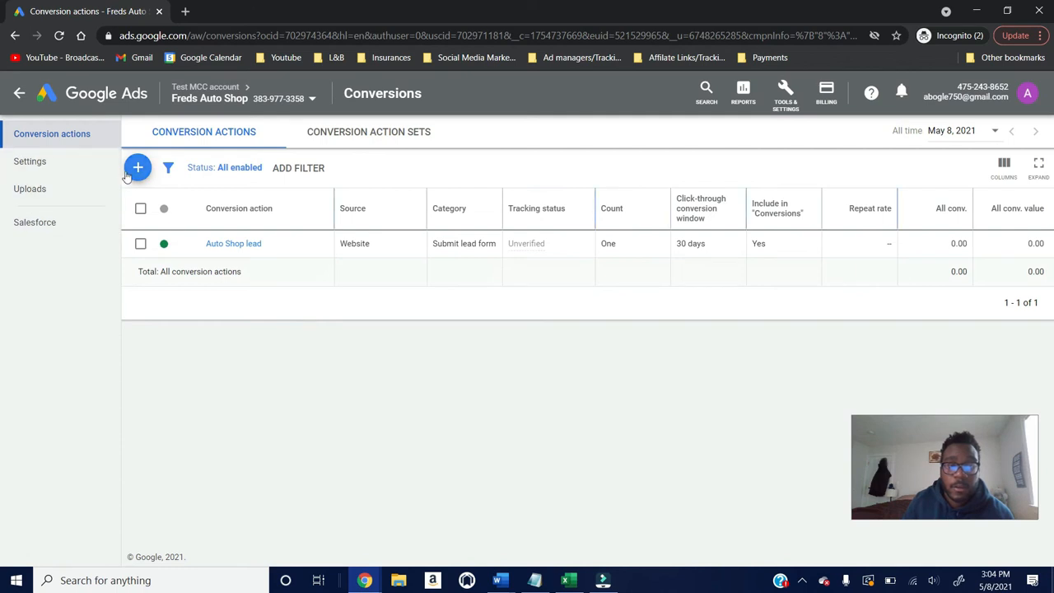
Step: Start a new phone call conversion action that tracks calls to a phone number on the website
left_click(137, 167)
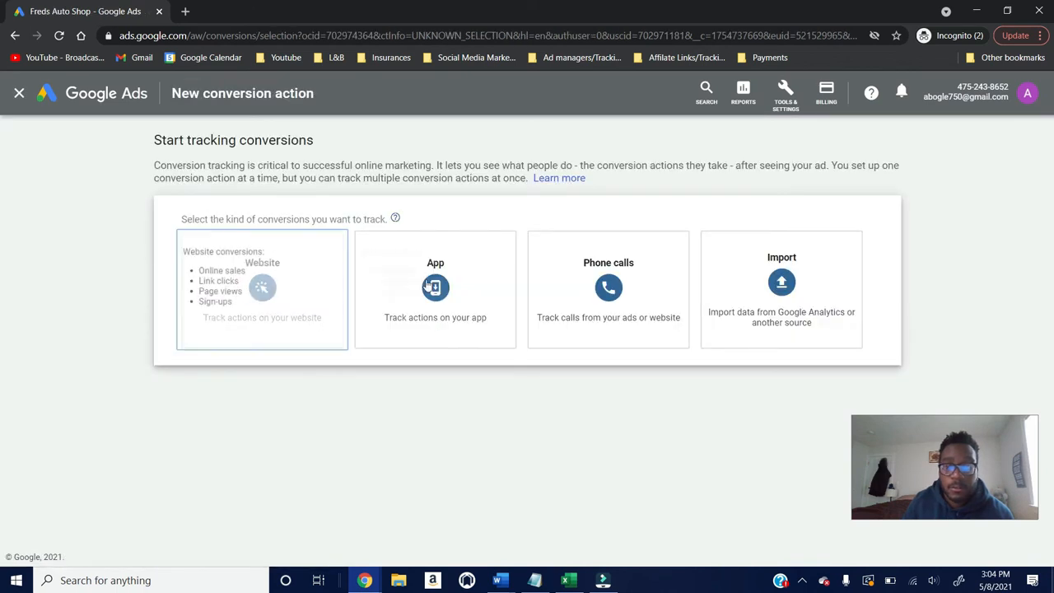
left_click(597, 284)
scroll(449, 409, "down", 1)
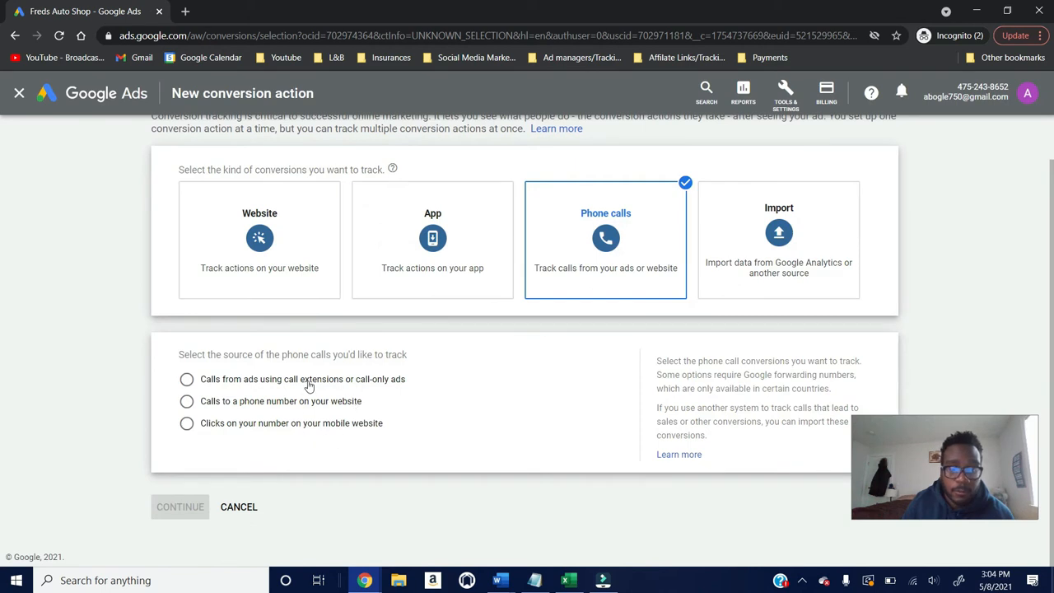
left_click(280, 425)
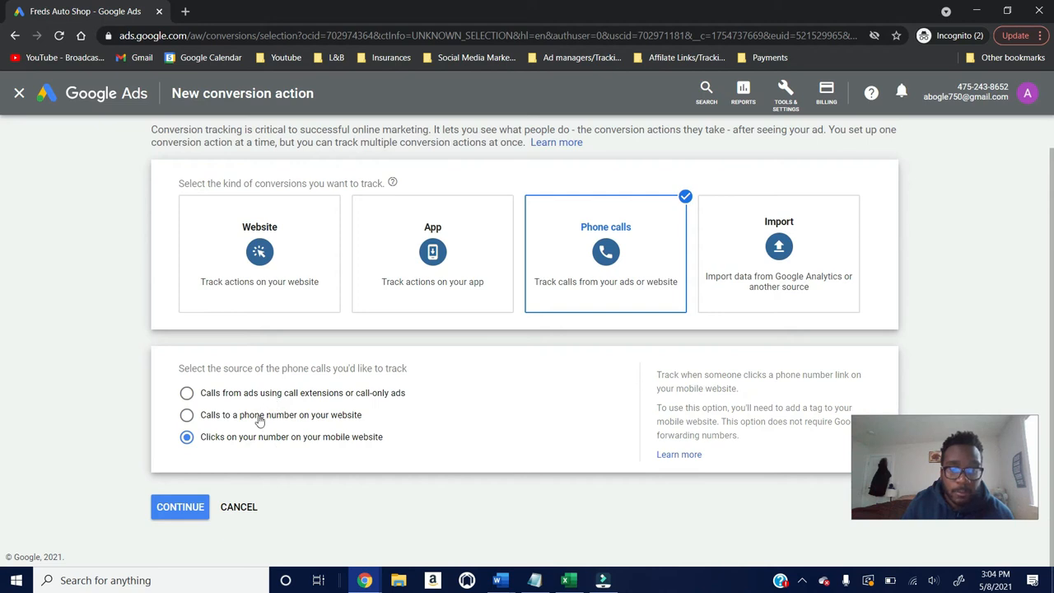
left_click(259, 416)
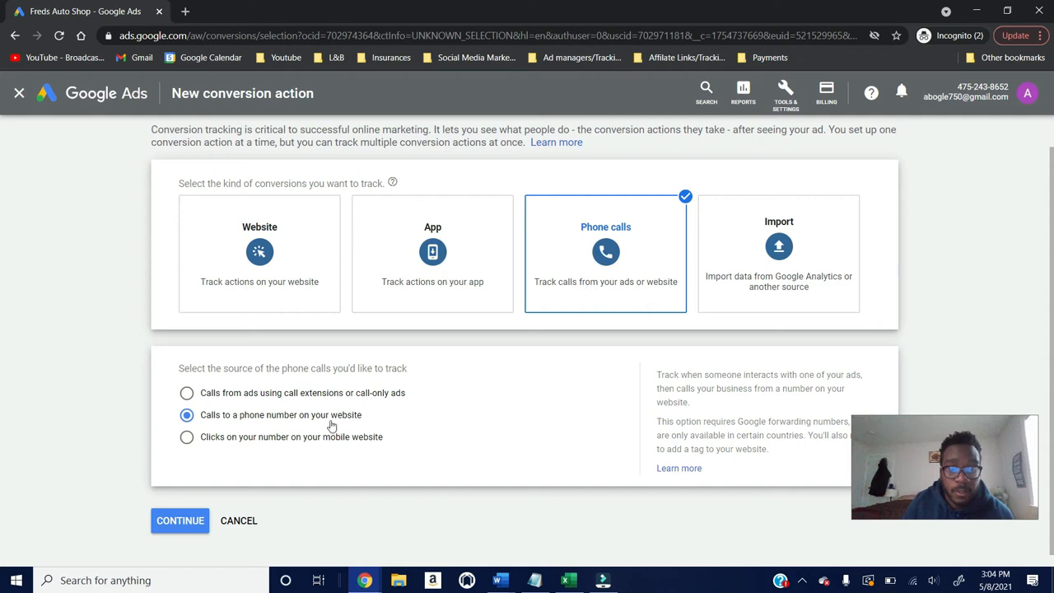
left_click(297, 395)
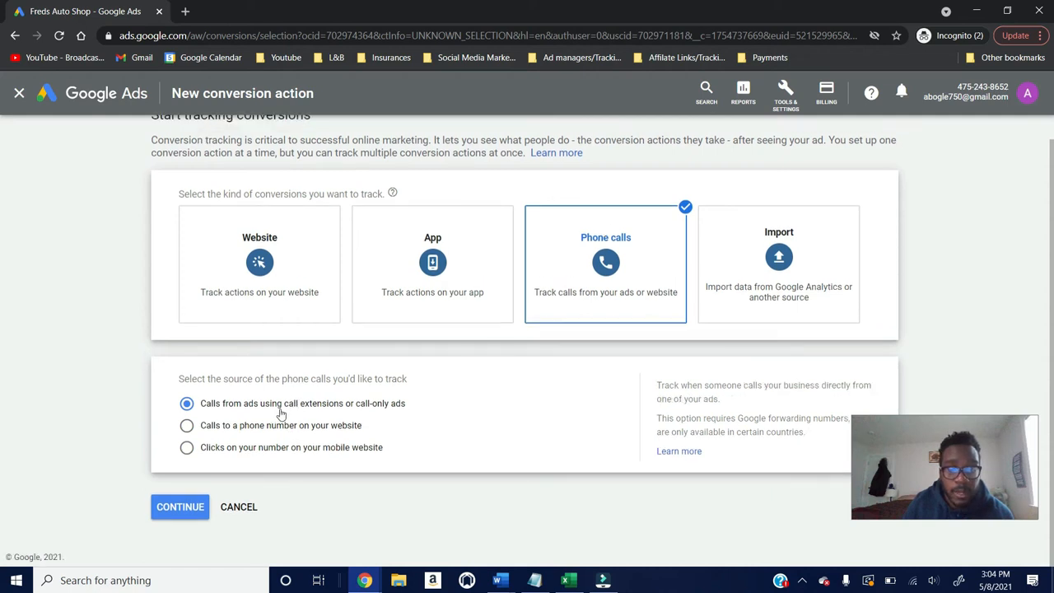
left_click(333, 425)
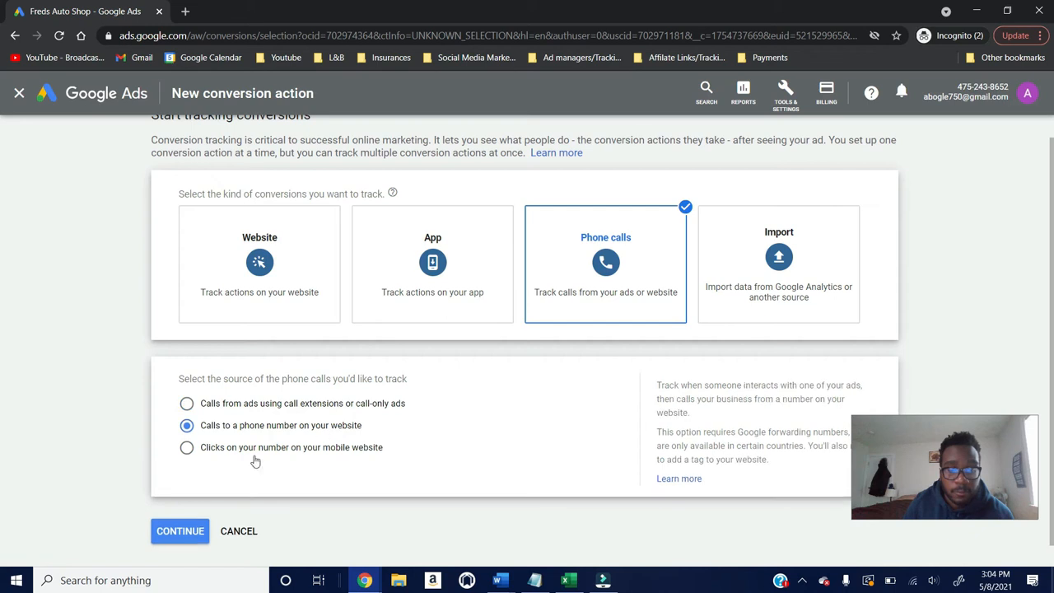
left_click(181, 529)
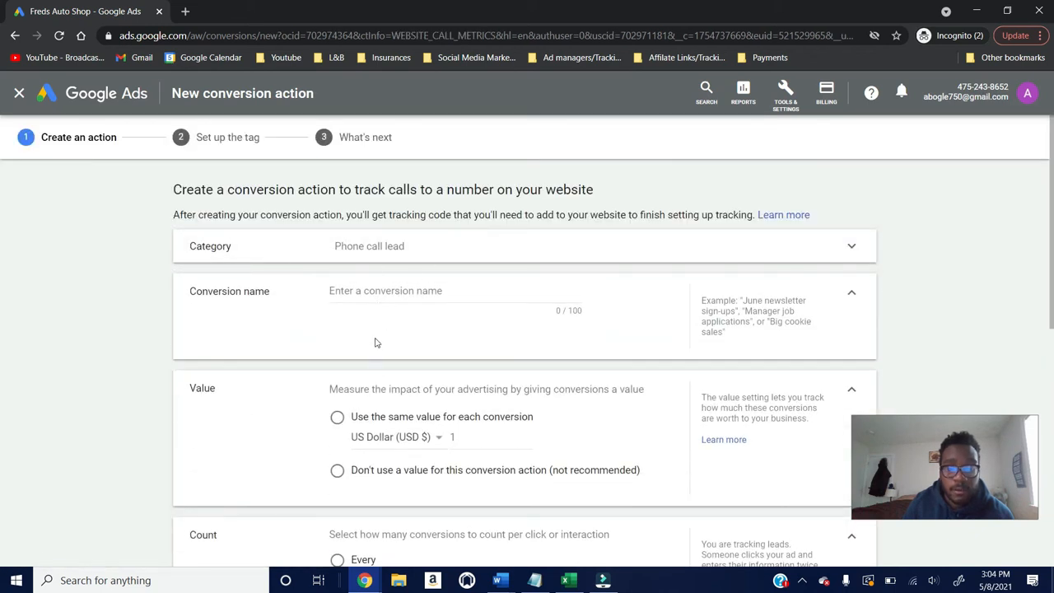
Step: Choose not to use a value for the conversion action and name it "Phone call on website"
scroll(375, 371, "down", 1)
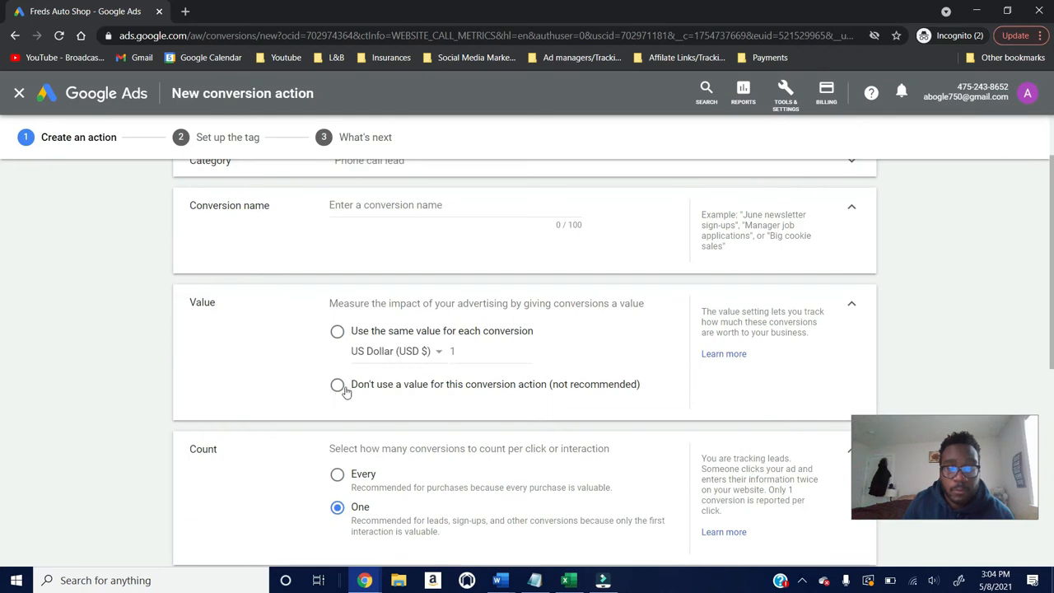
left_click(346, 387)
scroll(347, 388, "up", 1)
left_click(394, 296)
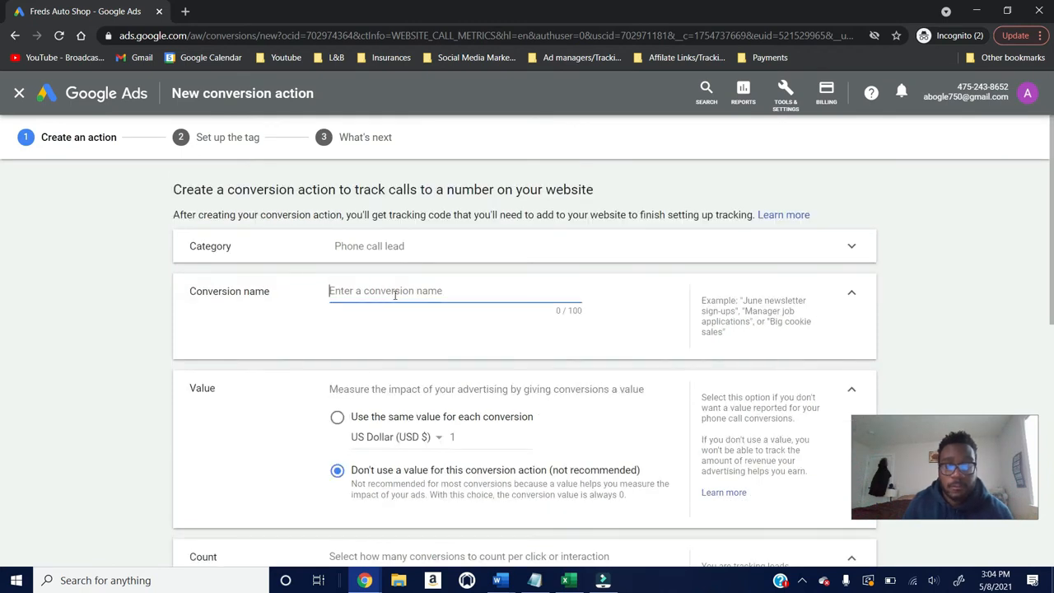
type("Phone")
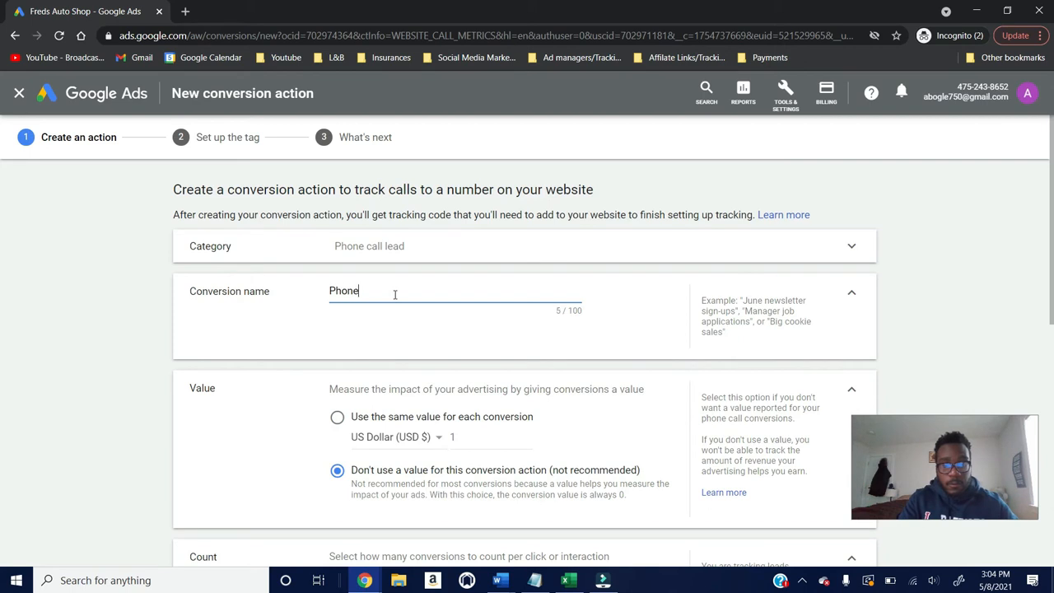
type(" call on website")
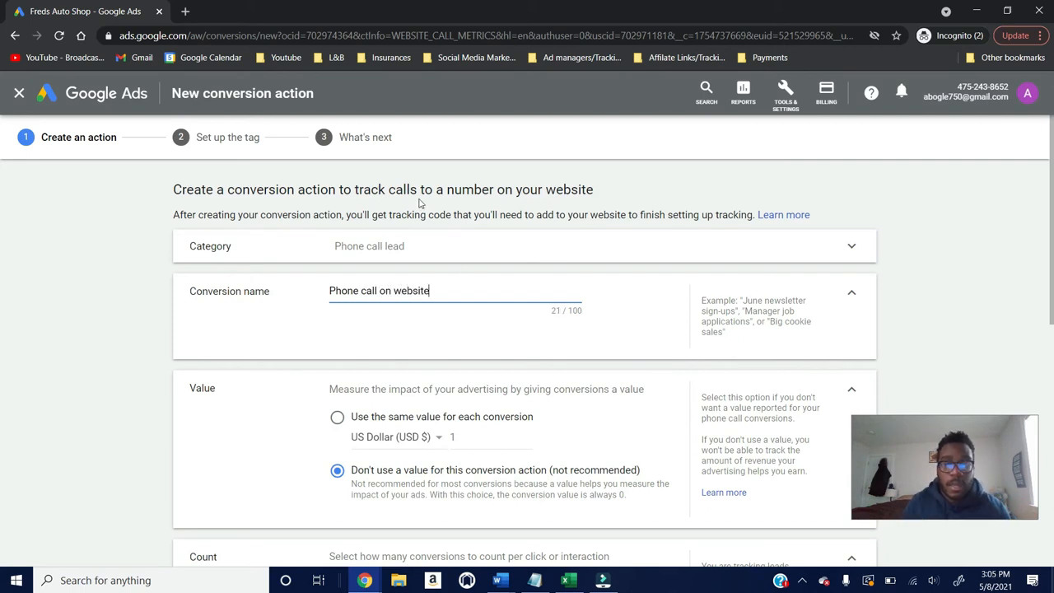
Step: Enter the business's United States destination phone number that website callers should reach
scroll(422, 203, "down", 2)
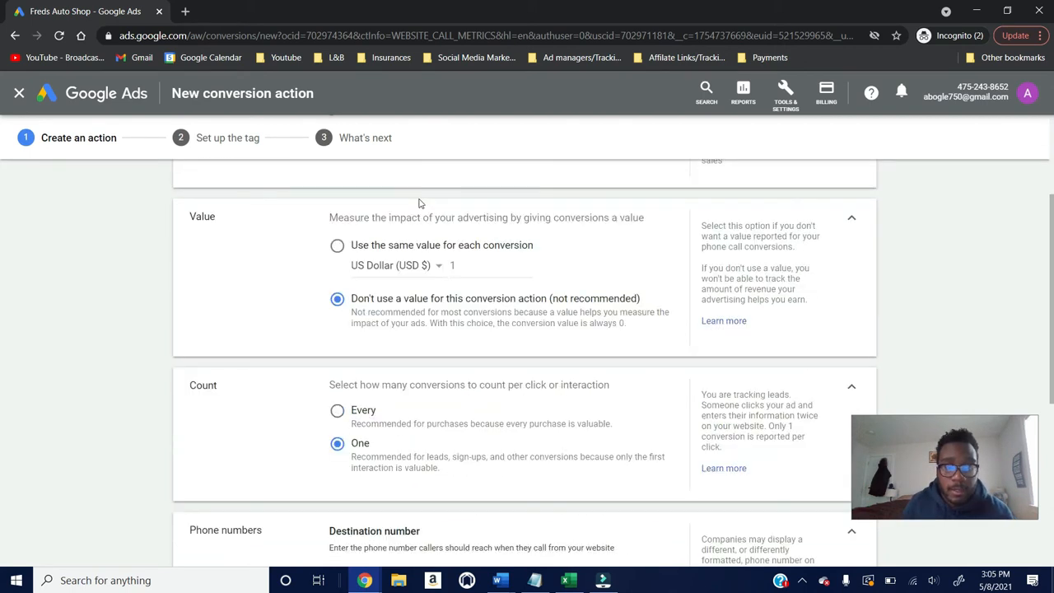
scroll(536, 329, "down", 2)
scroll(536, 329, "down", 1)
left_click(501, 313)
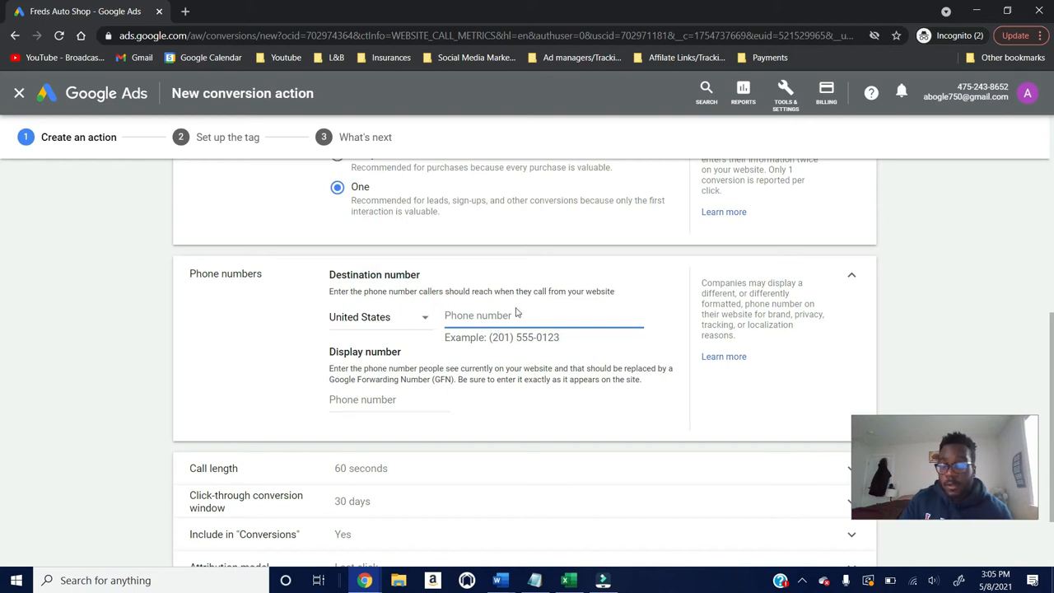
type("55")
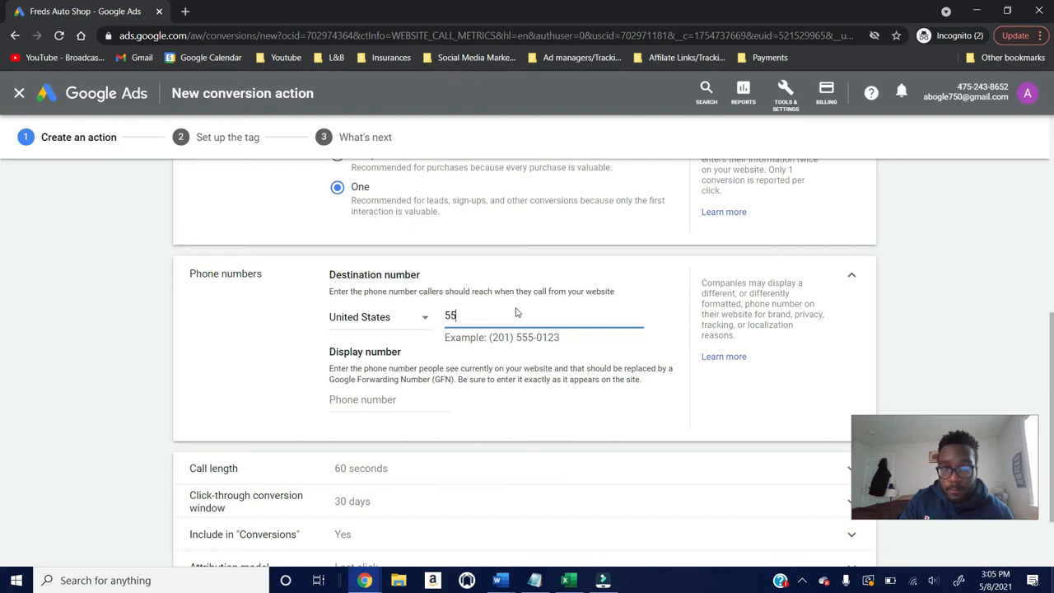
type("5-555-5555")
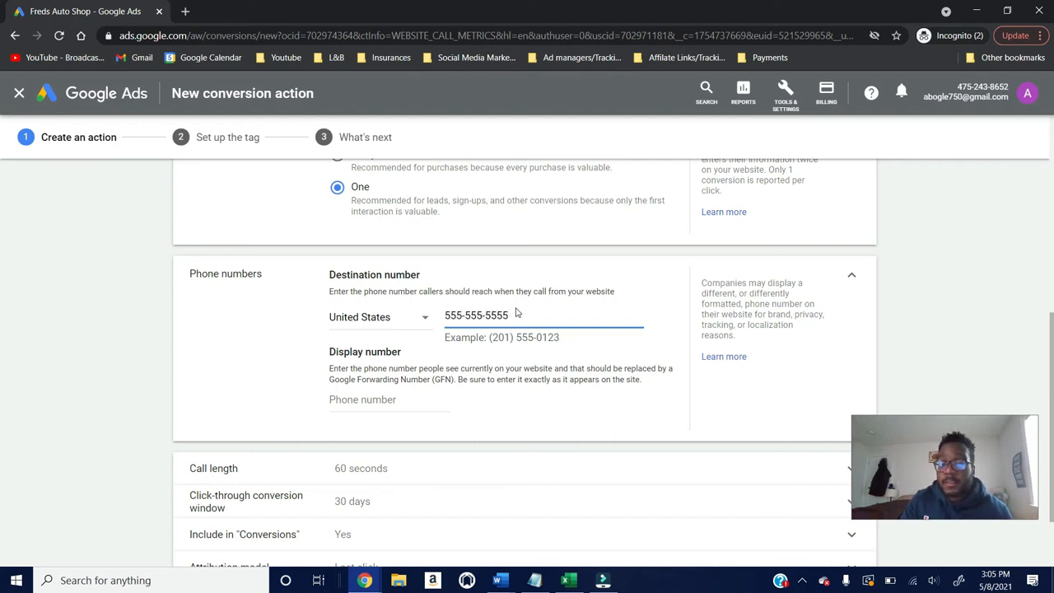
Step: Try to reformat the destination number with parentheses around the area code, then restore its hyphenated format
left_click(463, 314)
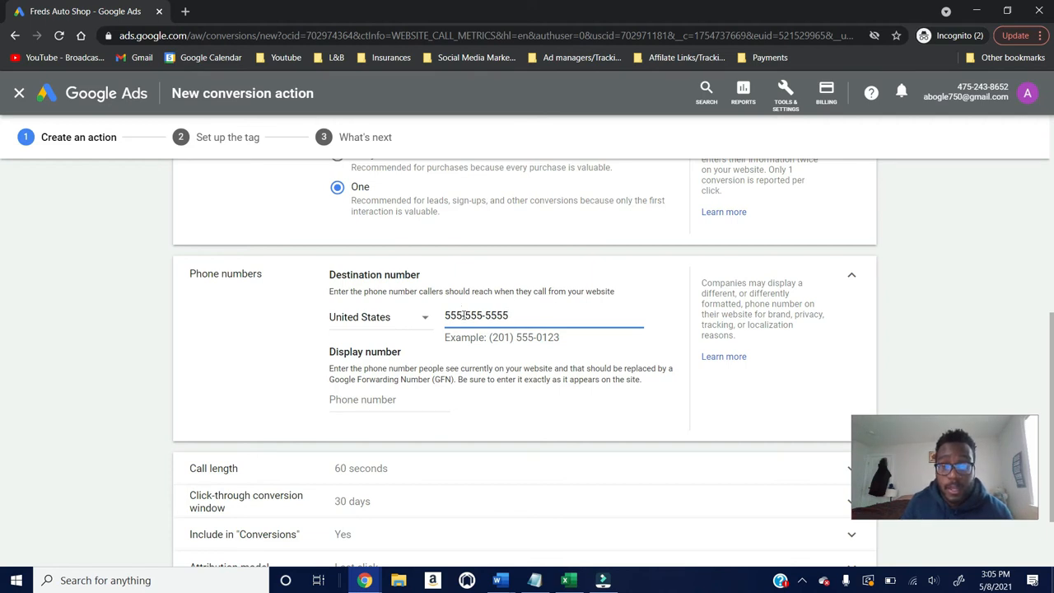
type(")")
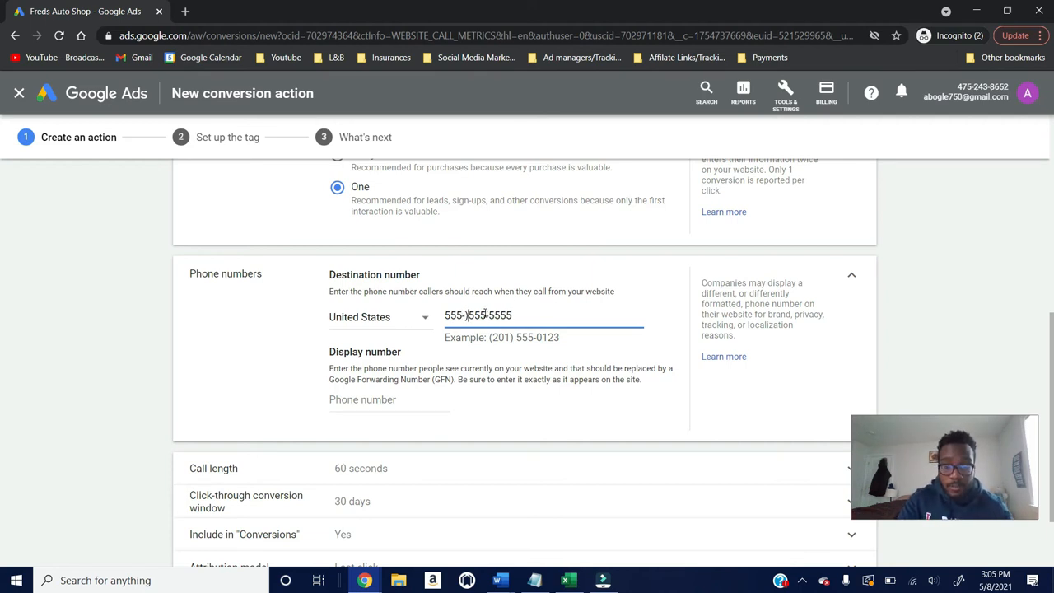
key("BackSpace")
key("BackSpace")
type(")")
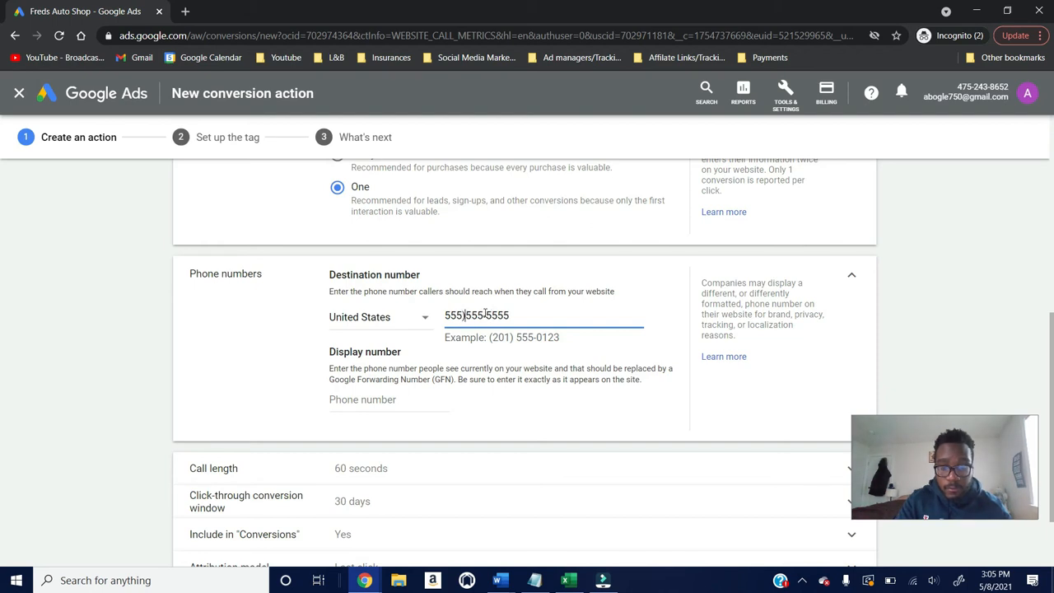
key("Left")
type("(")
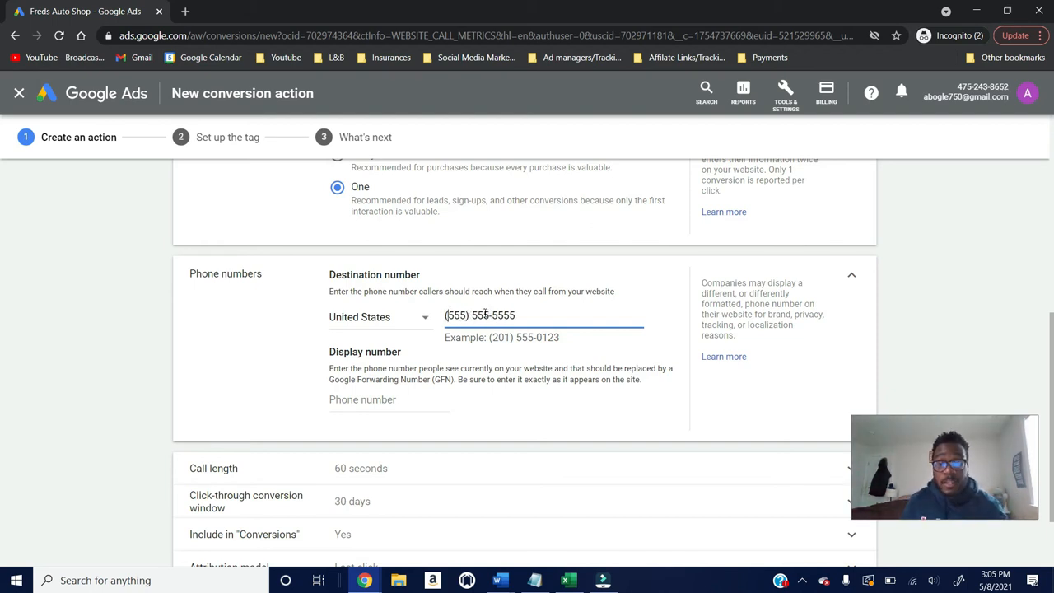
key("BackSpace")
key("BackSpace")
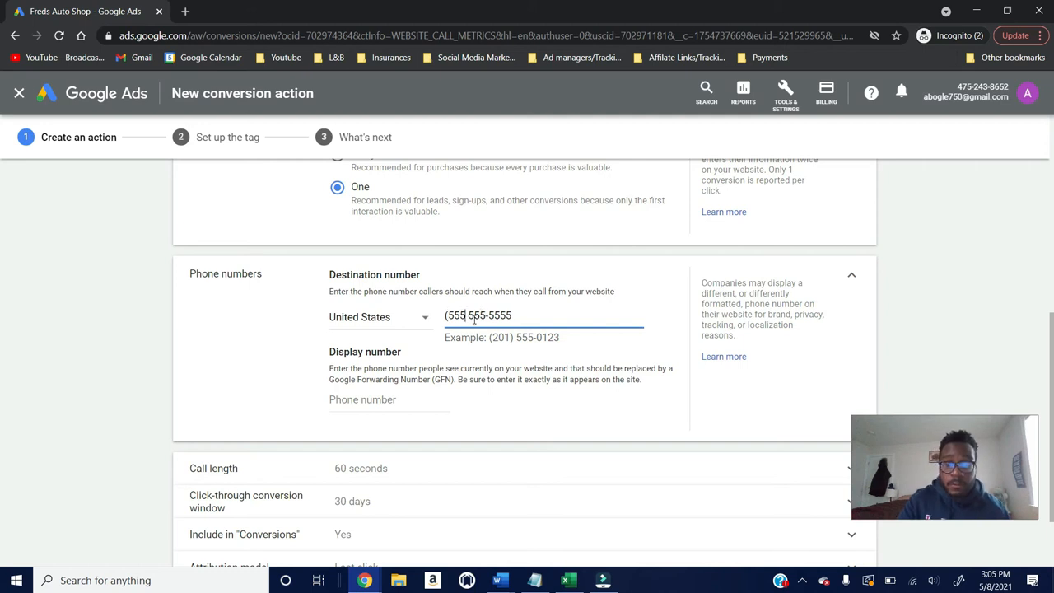
type("5")
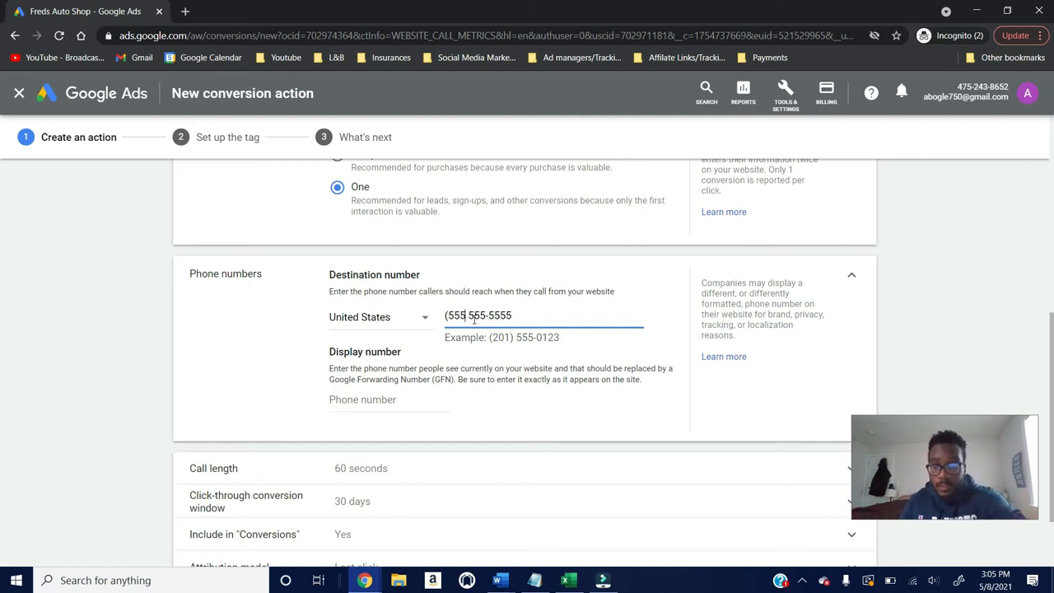
key("BackSpace")
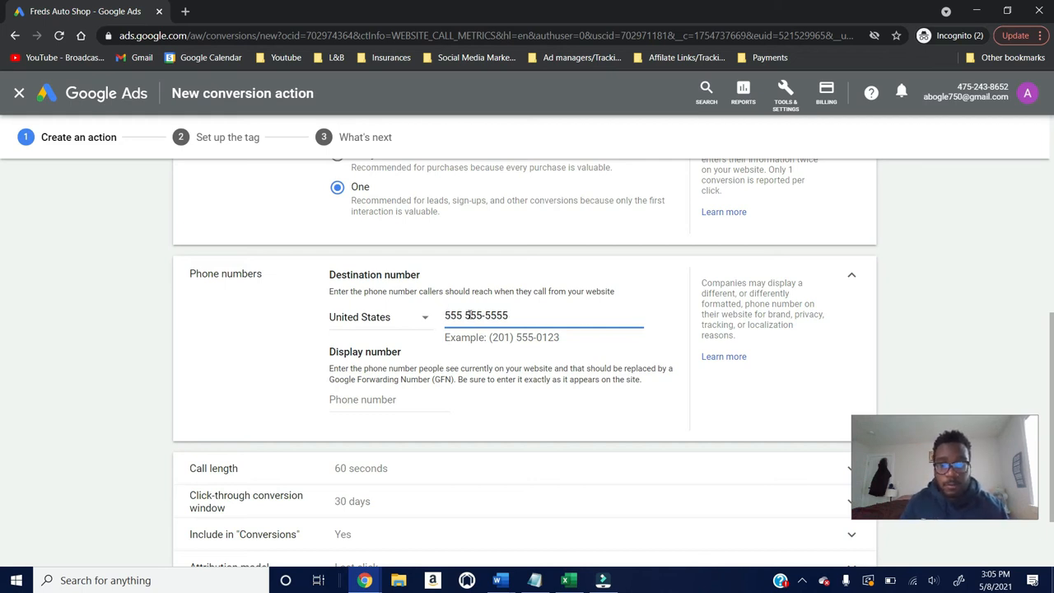
key("BackSpace")
type("-")
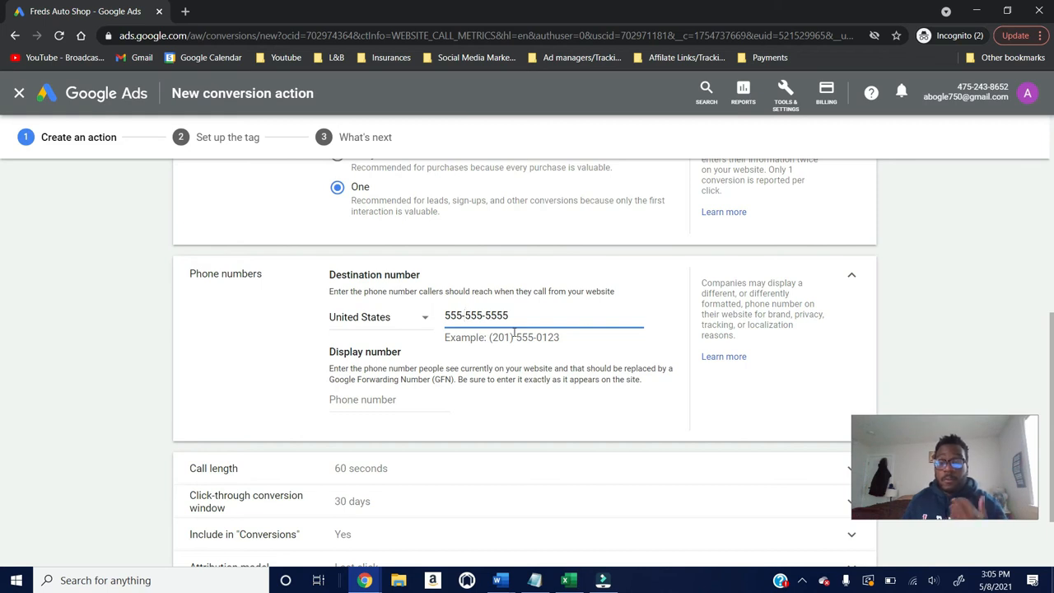
Step: Set the minimum call length to 3 seconds and enter the display phone number shown on the website
scroll(515, 329, "down", 2)
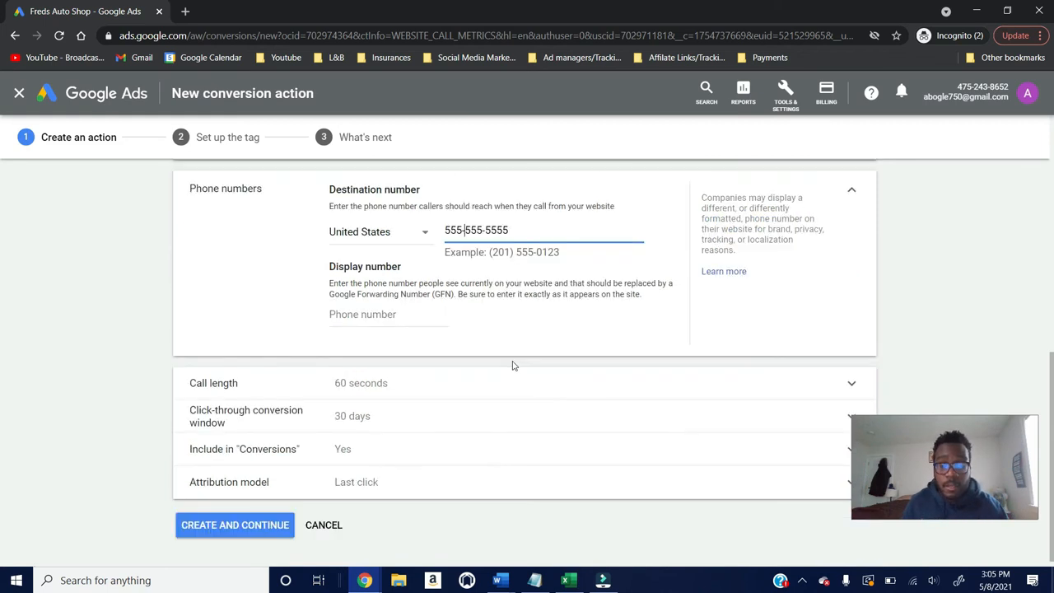
left_click(424, 376)
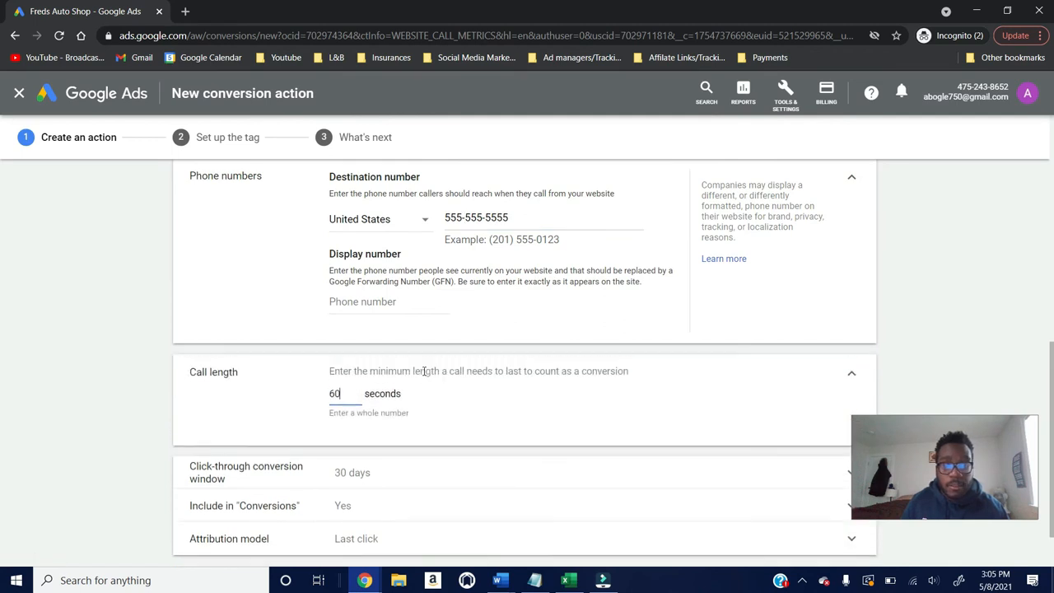
left_click_drag(348, 392, 319, 401)
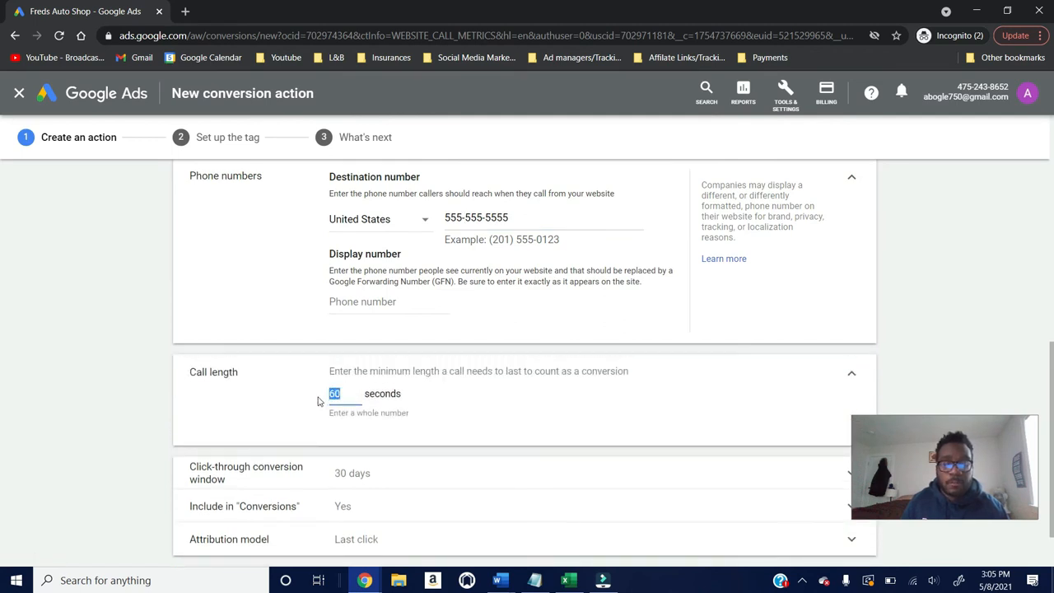
type("3")
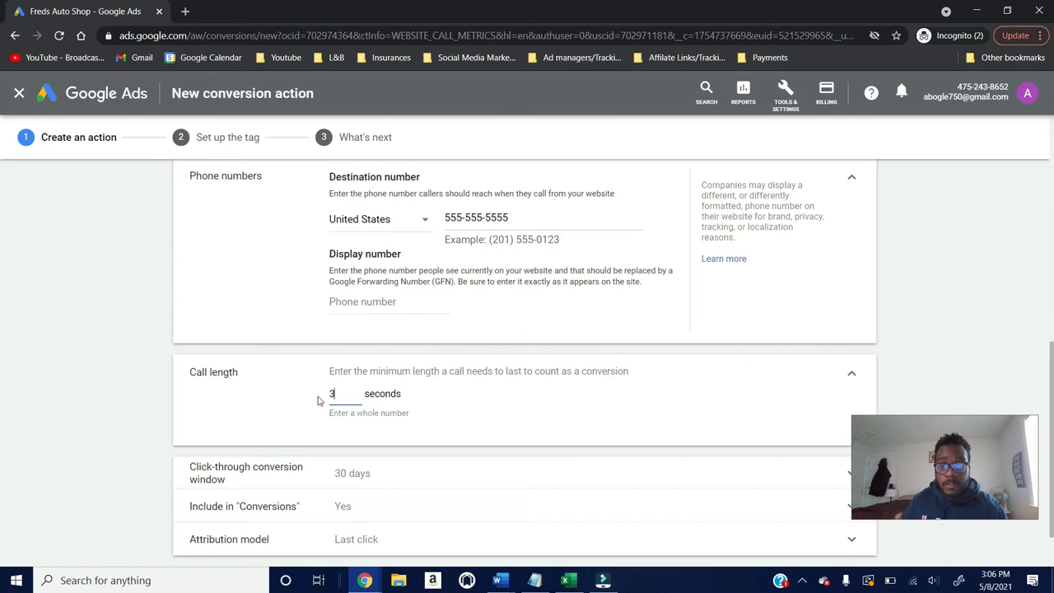
scroll(318, 400, "down", 1)
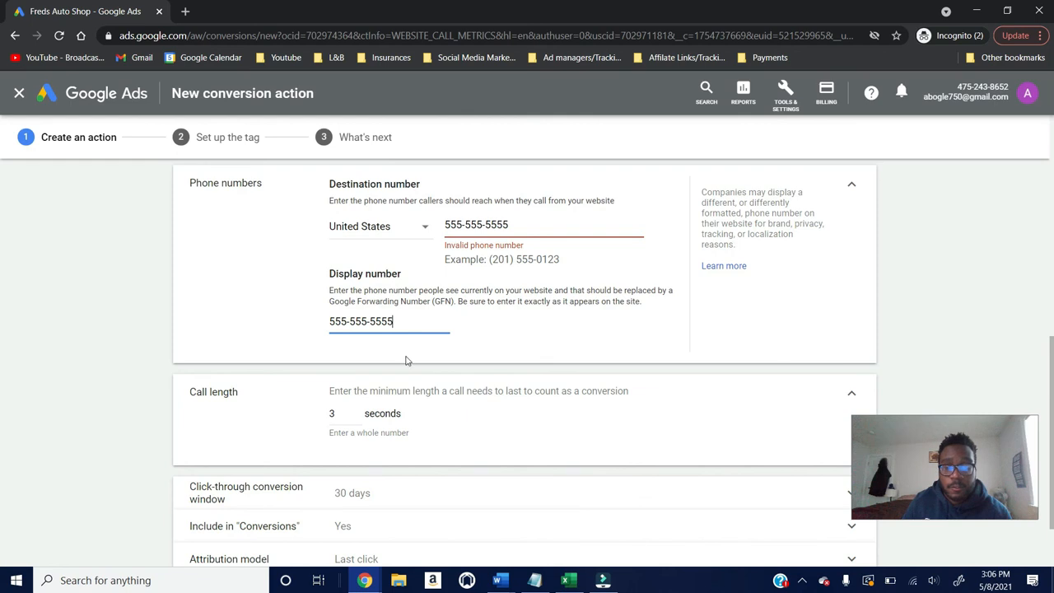
Step: Replace the destination phone number with a valid one and create the conversion action
scroll(412, 411, "down", 3)
left_click(242, 508)
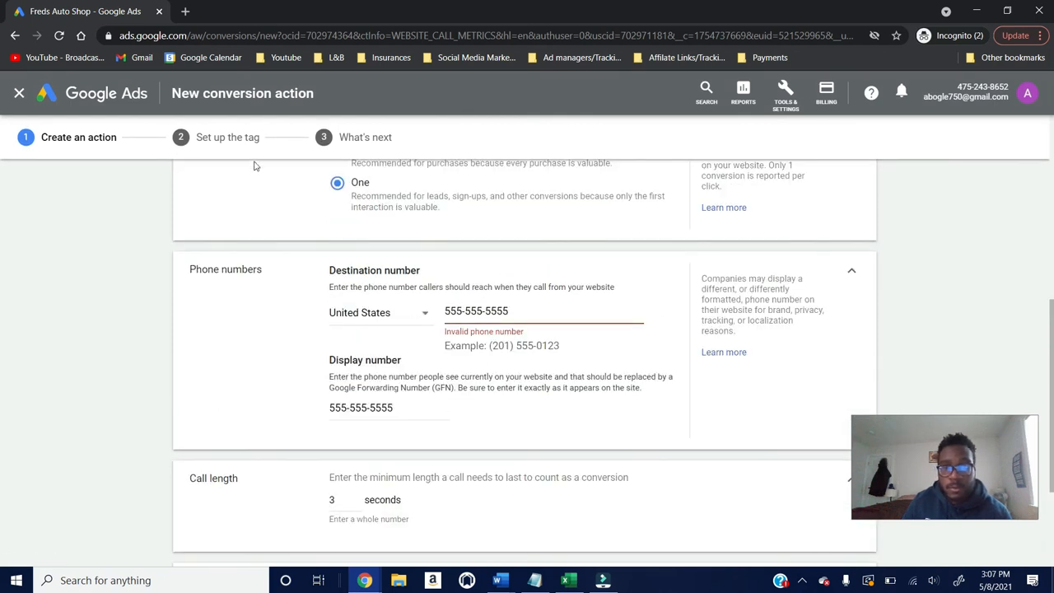
left_click(511, 314)
scroll(535, 354, "down", 2)
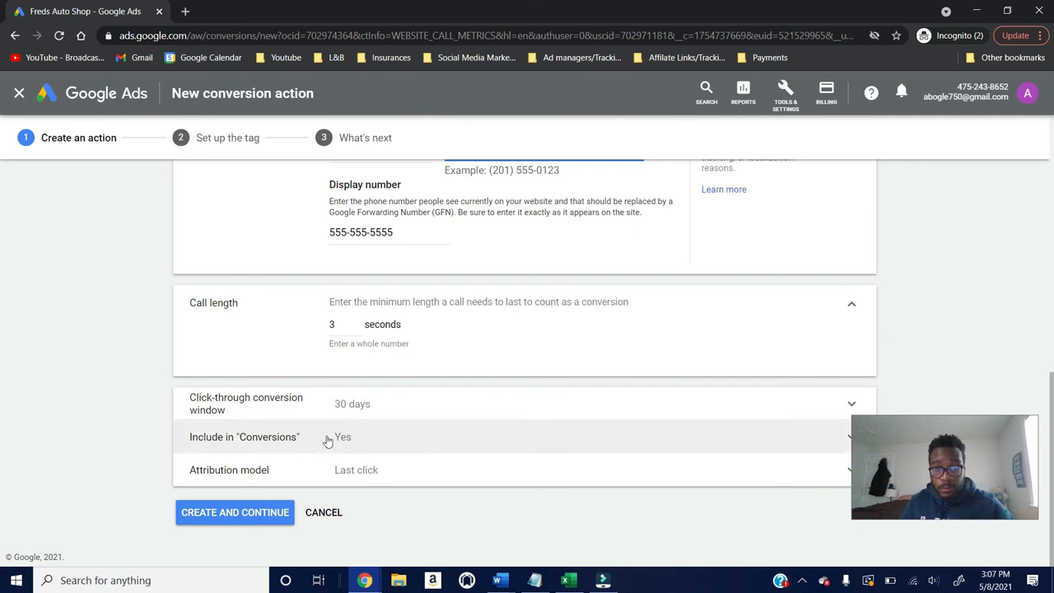
left_click(258, 515)
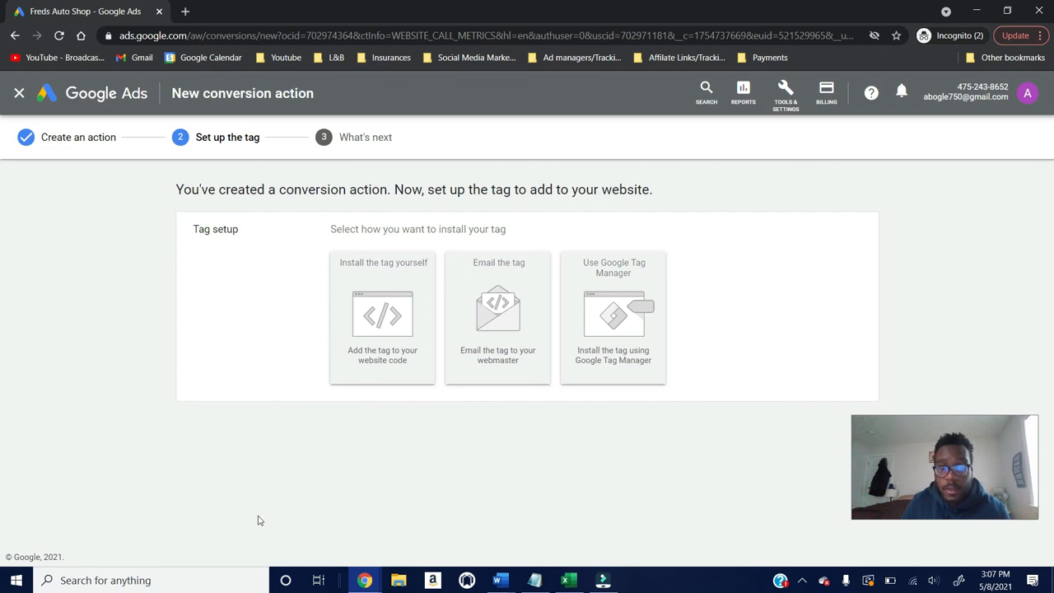
Step: Choose to install the tag yourself for the phone call action and finish its setup
left_click(377, 373)
scroll(482, 387, "down", 7)
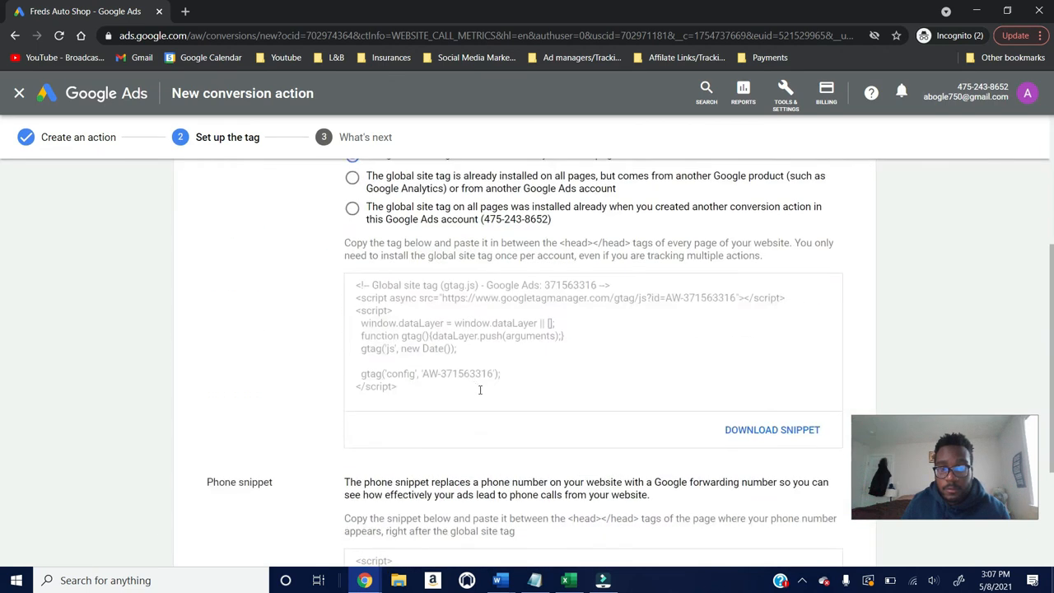
left_click(197, 525)
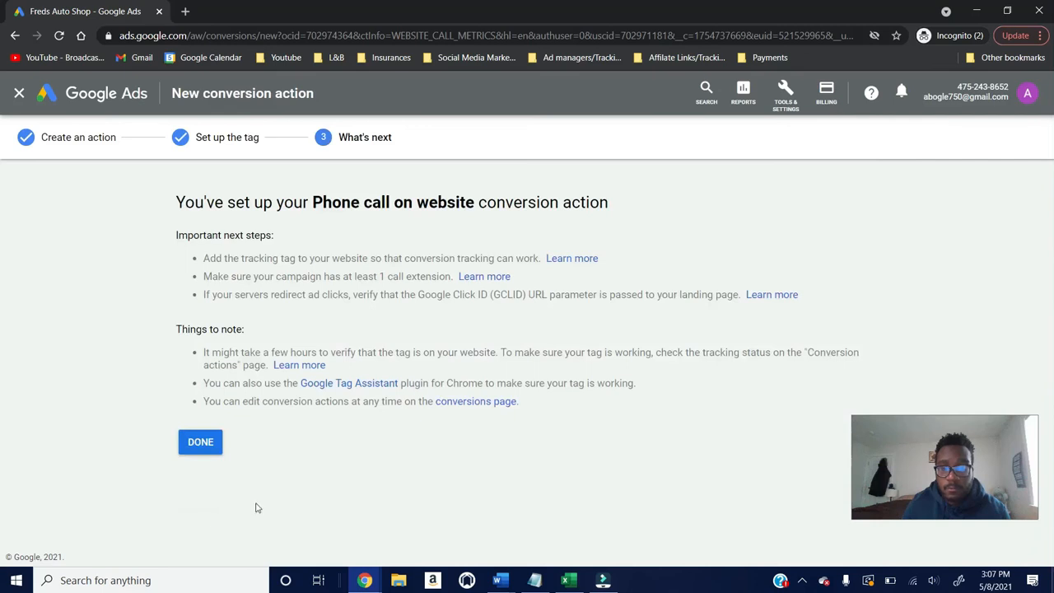
left_click(196, 449)
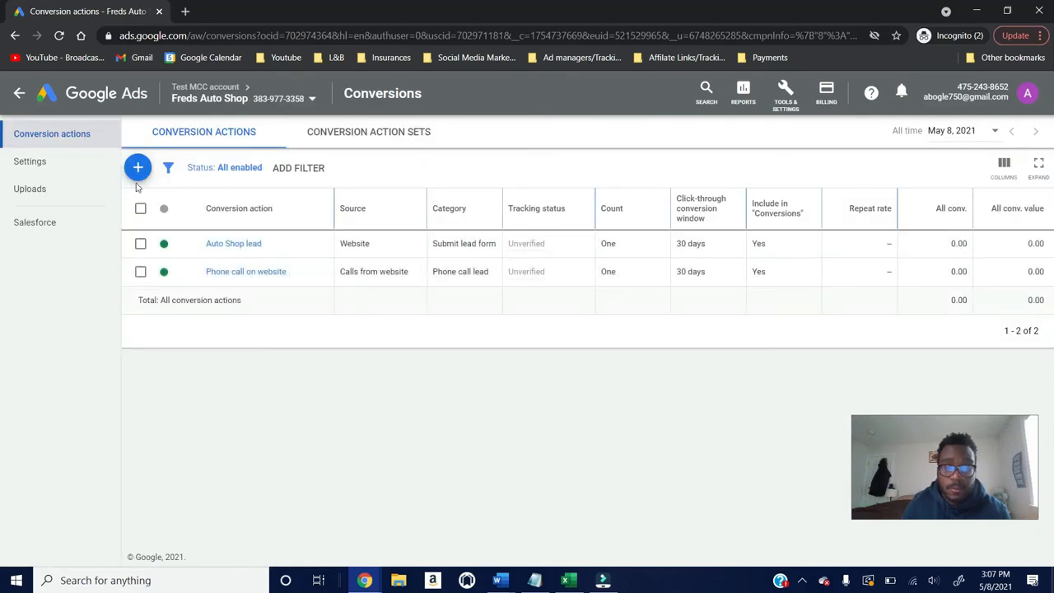
Step: Start a phone call conversion action for calls from ads using call extensions or call-only ads, named "Calls for call ad"
left_click(137, 165)
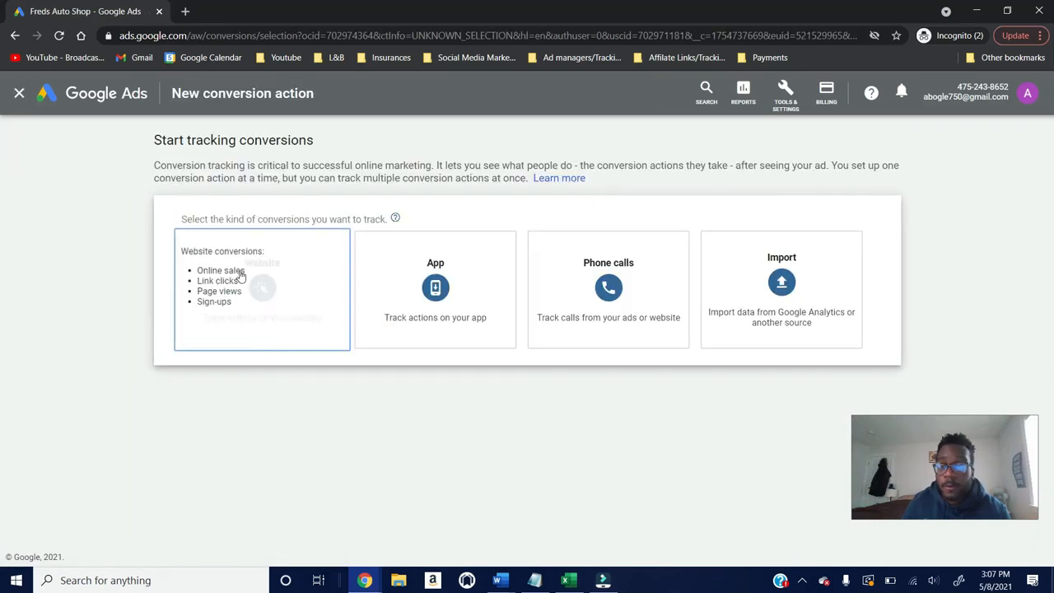
left_click(599, 315)
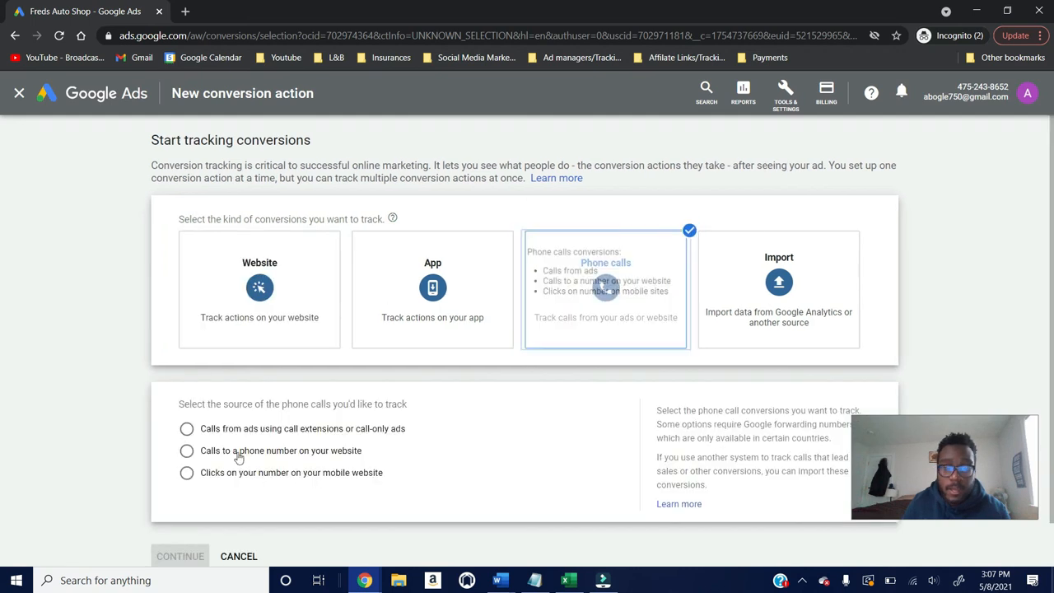
left_click(215, 429)
left_click(180, 533)
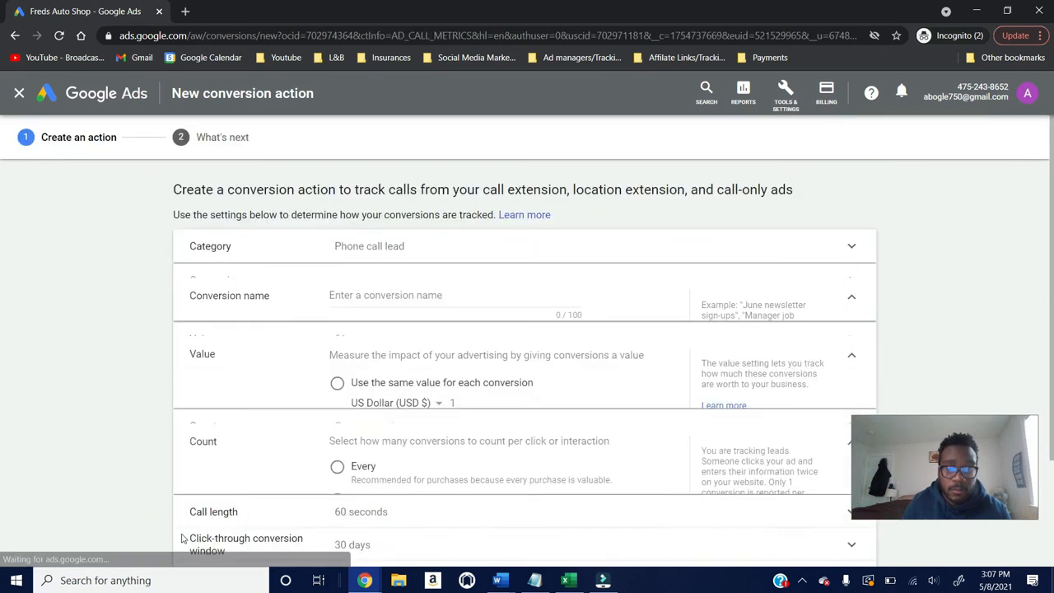
left_click(432, 294)
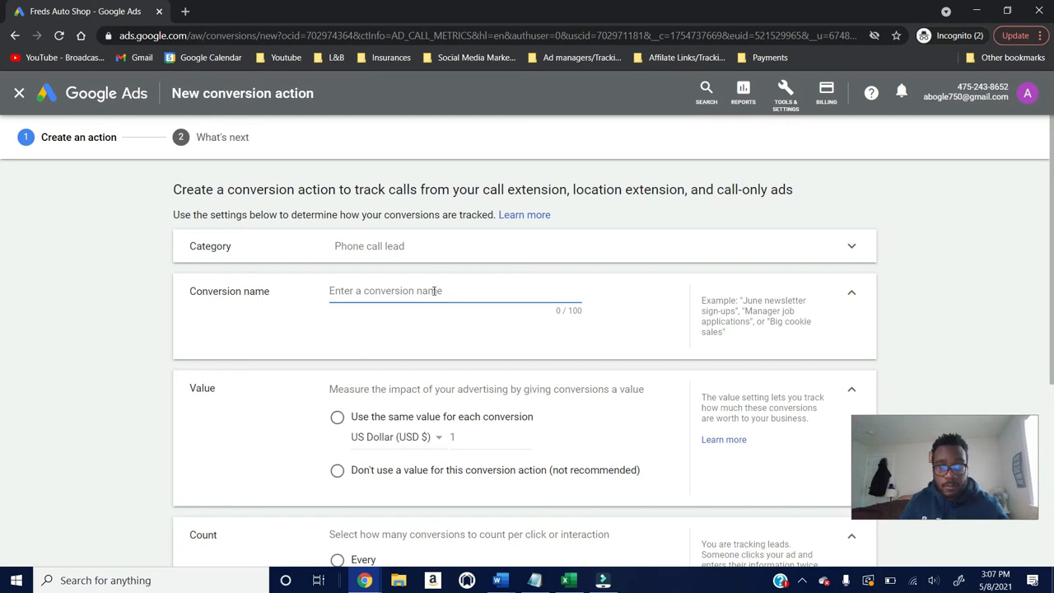
type("CAl")
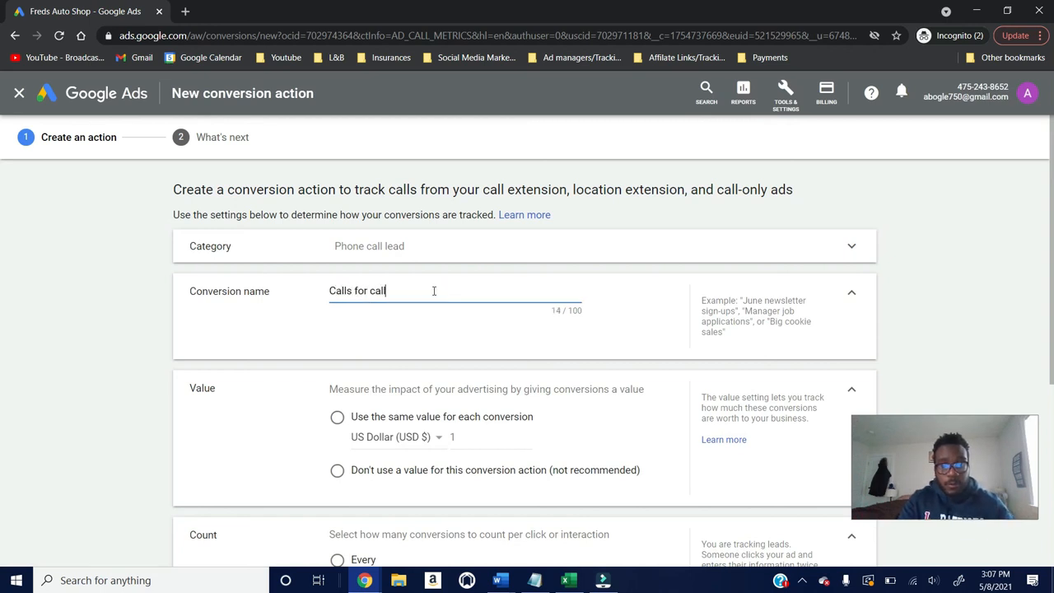
Step: Set the minimum call length to 3 seconds and submit the conversion action
scroll(455, 328, "down", 4)
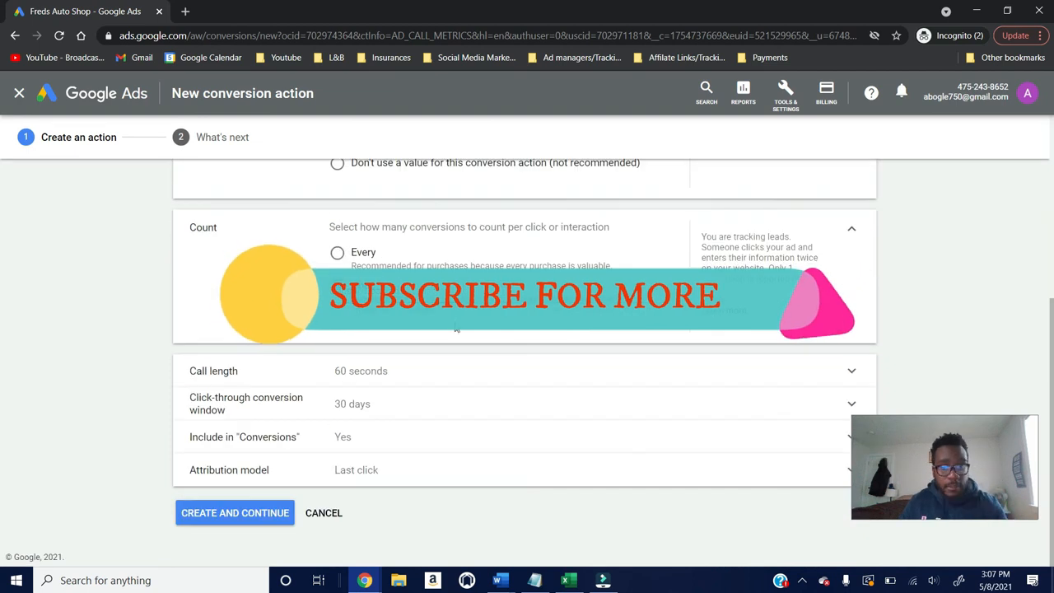
left_click(381, 375)
double_click(351, 395)
type("3")
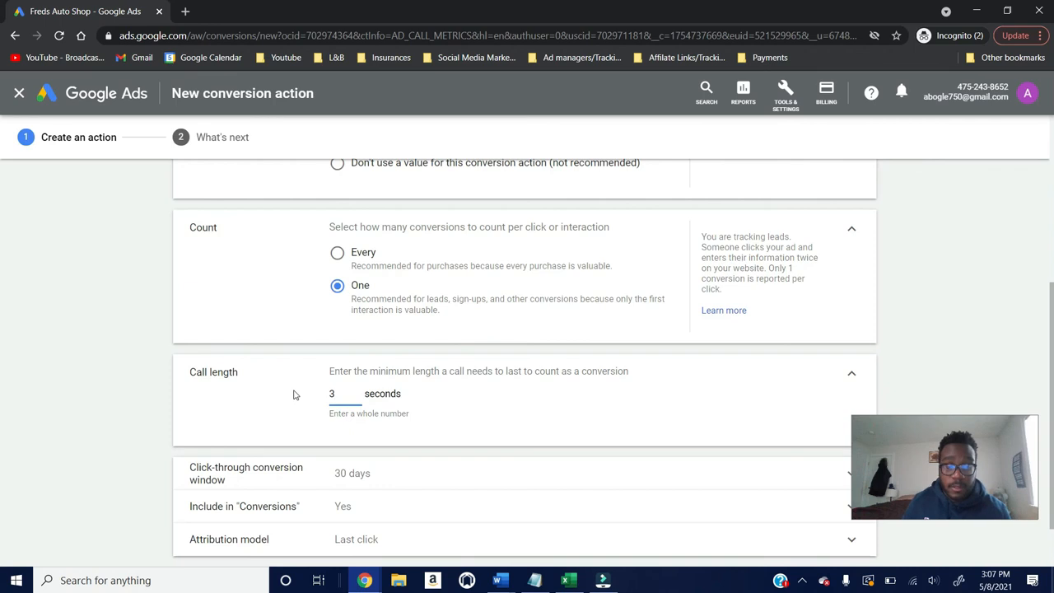
scroll(293, 395, "up", 4)
scroll(329, 384, "down", 5)
left_click(239, 515)
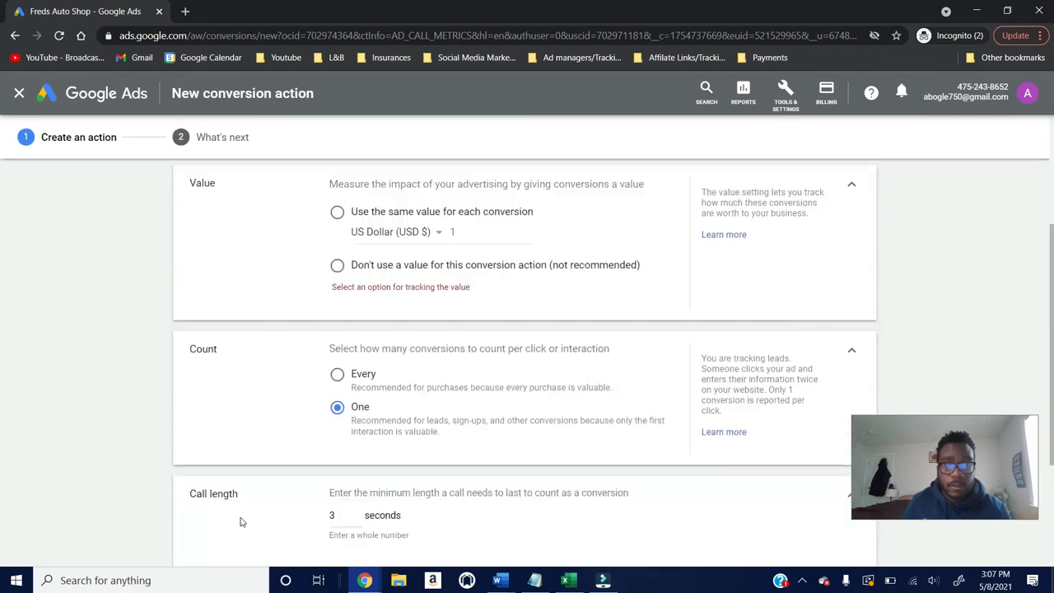
Step: Choose not to use a value for the call ad conversion action and finish creating it
left_click(338, 265)
scroll(339, 271, "down", 3)
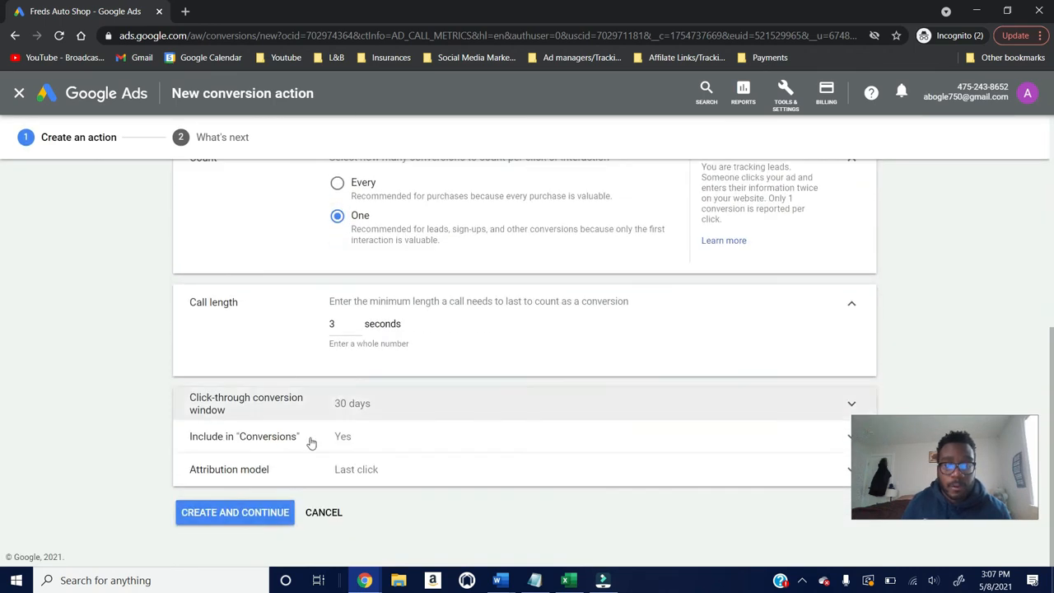
left_click(241, 515)
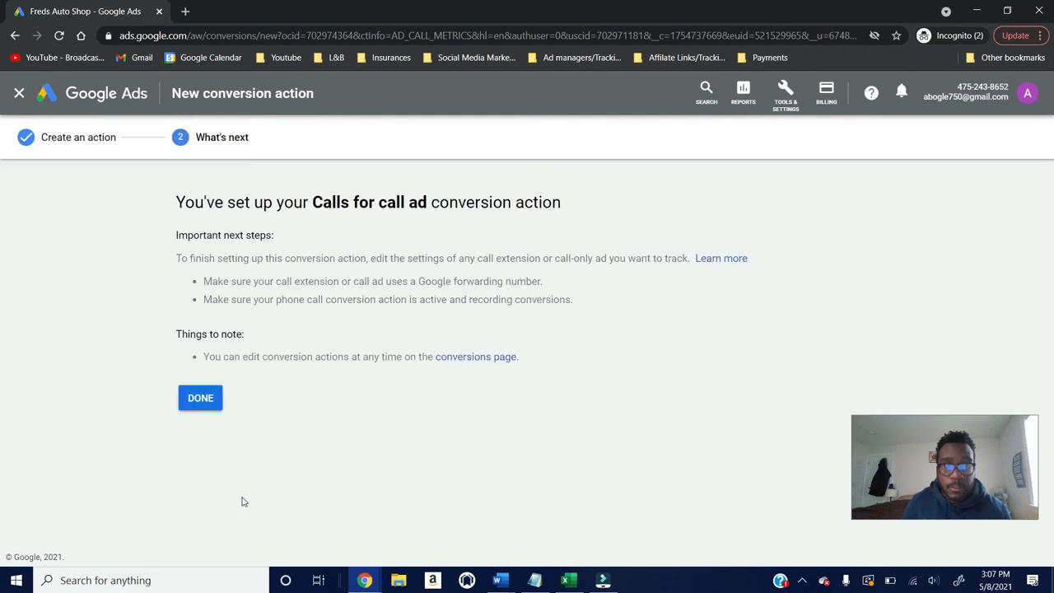
left_click(216, 409)
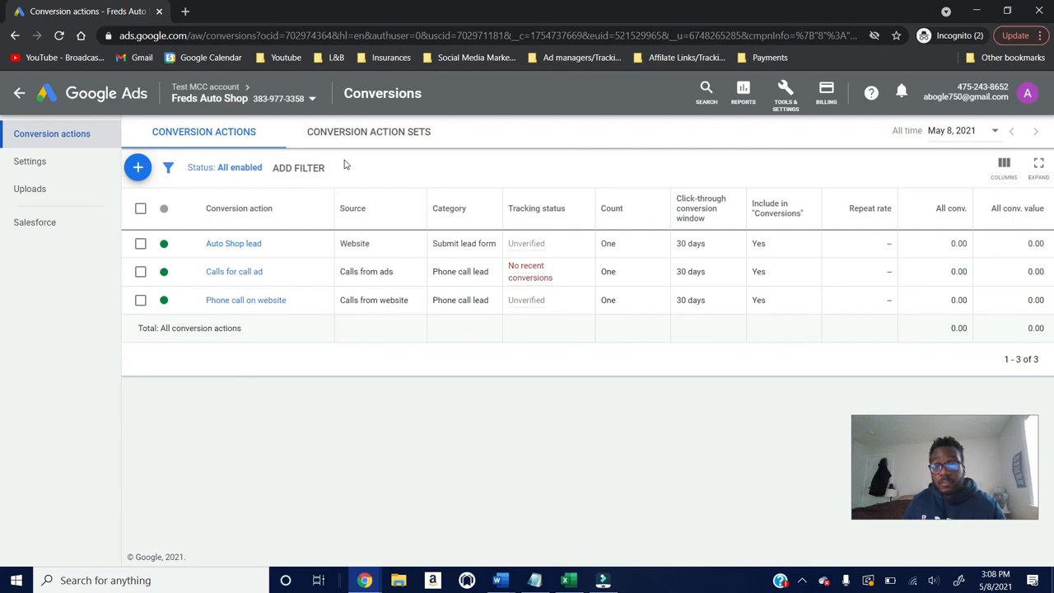
Step: Open the billing options for the Freds Auto Shop account
left_click(826, 90)
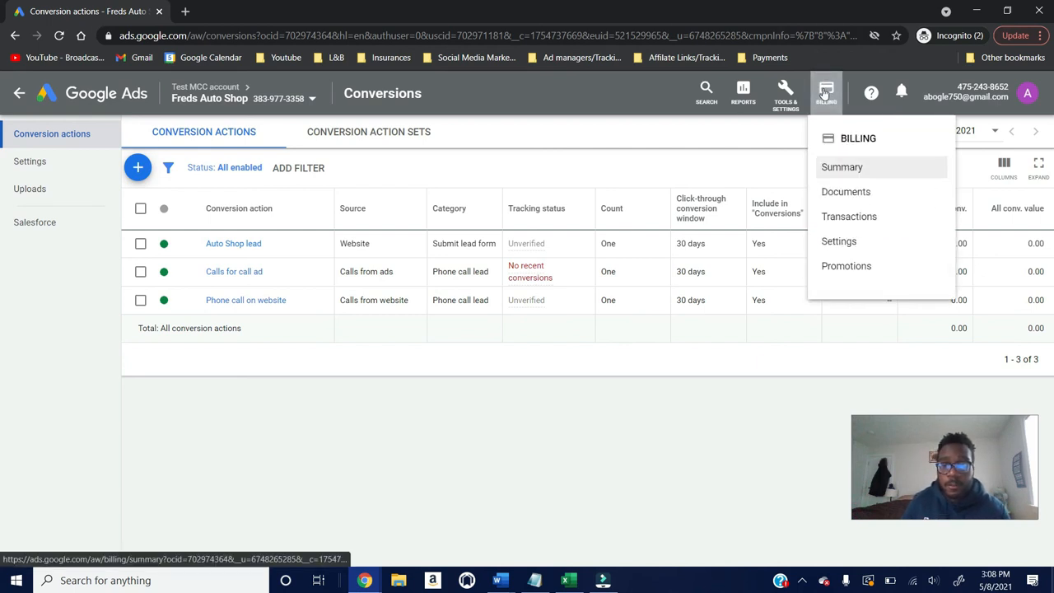